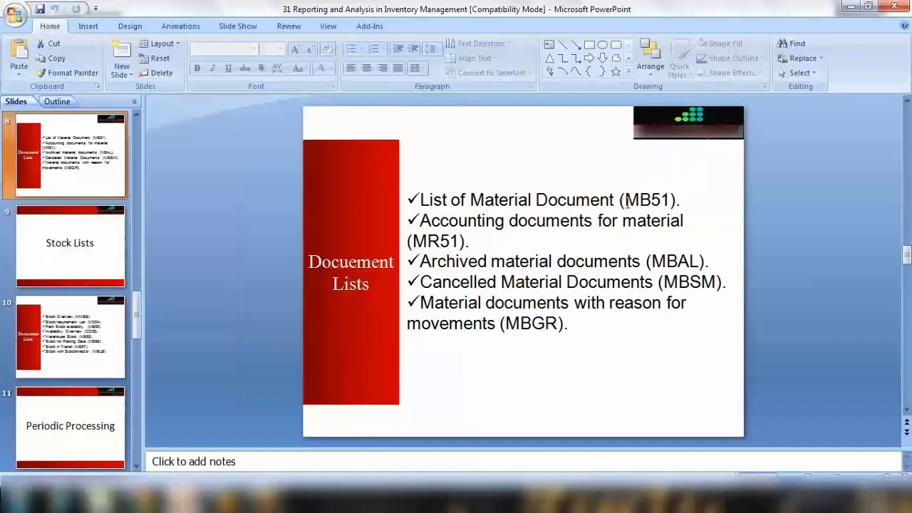
Step: Highlight MB51 on the Document Lists slide, then switch to the SAP Easy Access window
drag(627, 202, 667, 203)
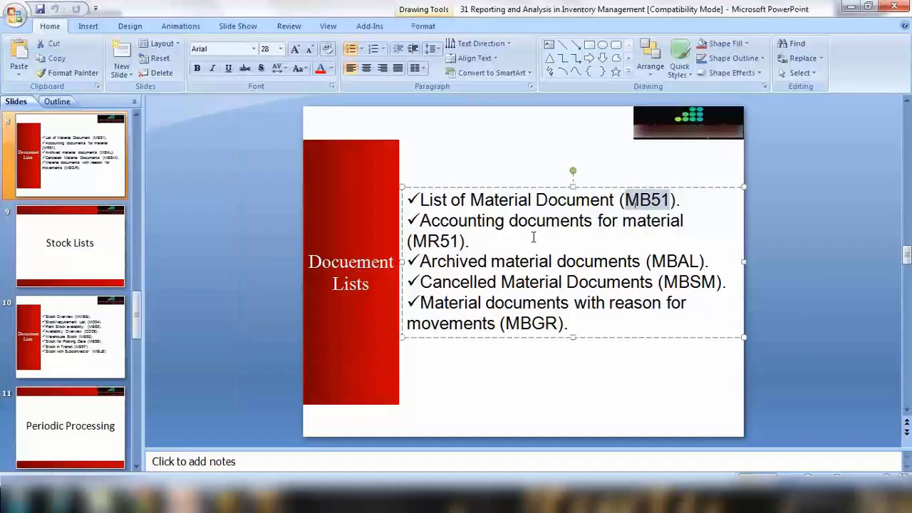
click(221, 499)
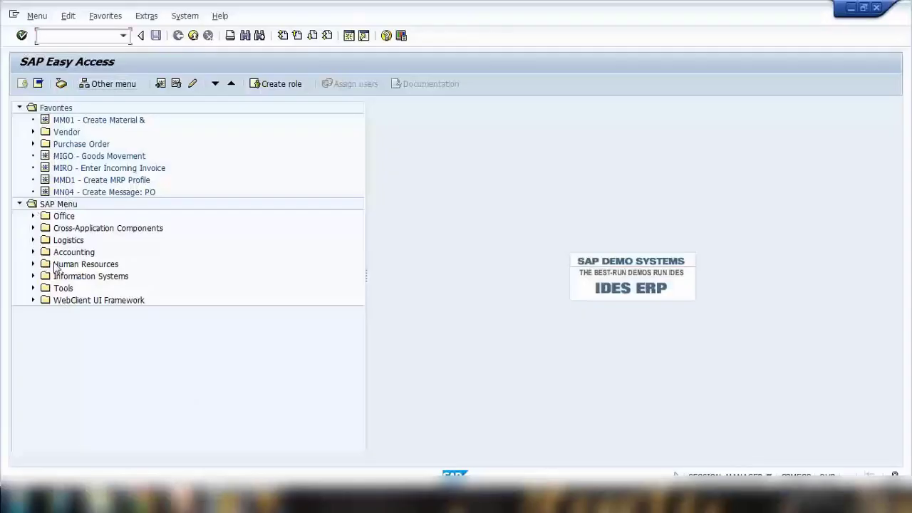
Step: Expand Logistics > Materials Management > Inventory Management > Environment > List Displays and launch MB51 Material Documents
click(33, 241)
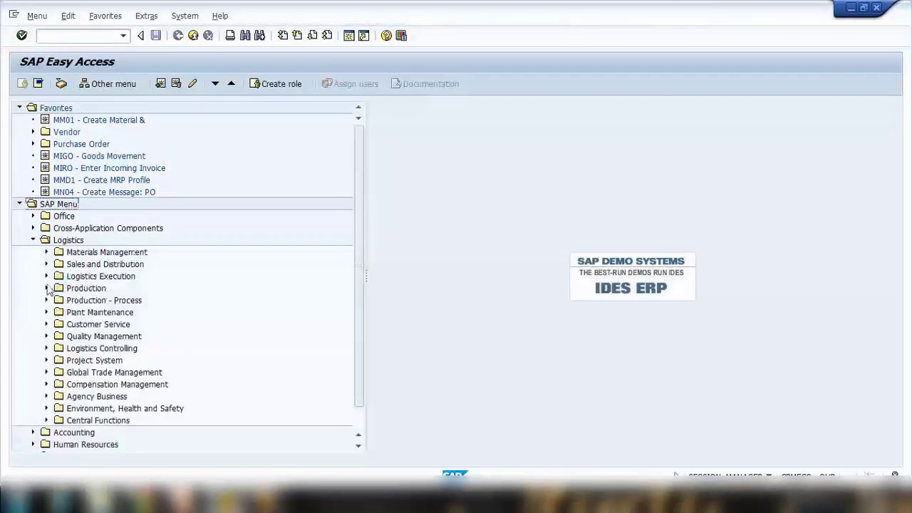
click(46, 253)
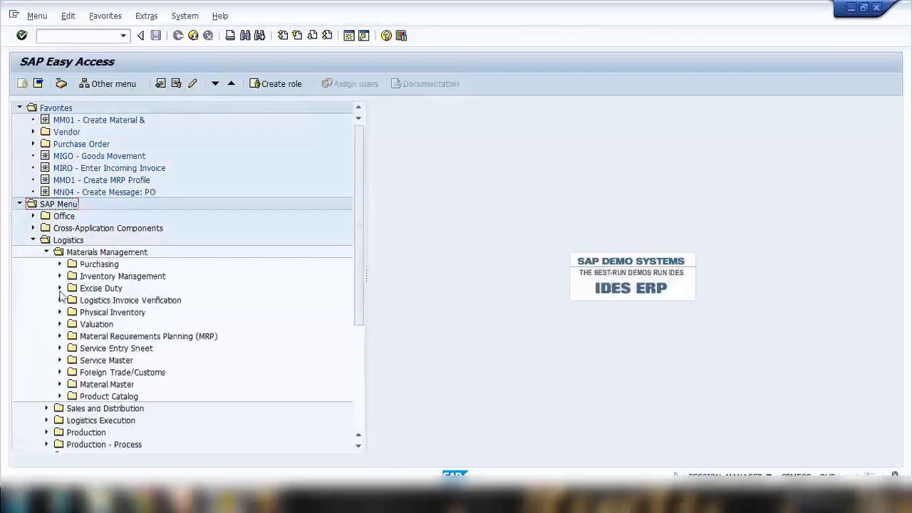
click(61, 276)
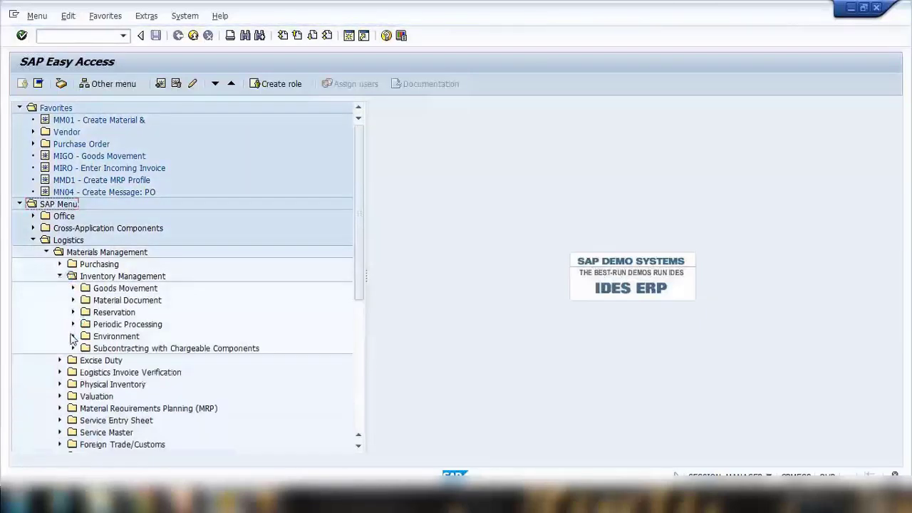
click(73, 337)
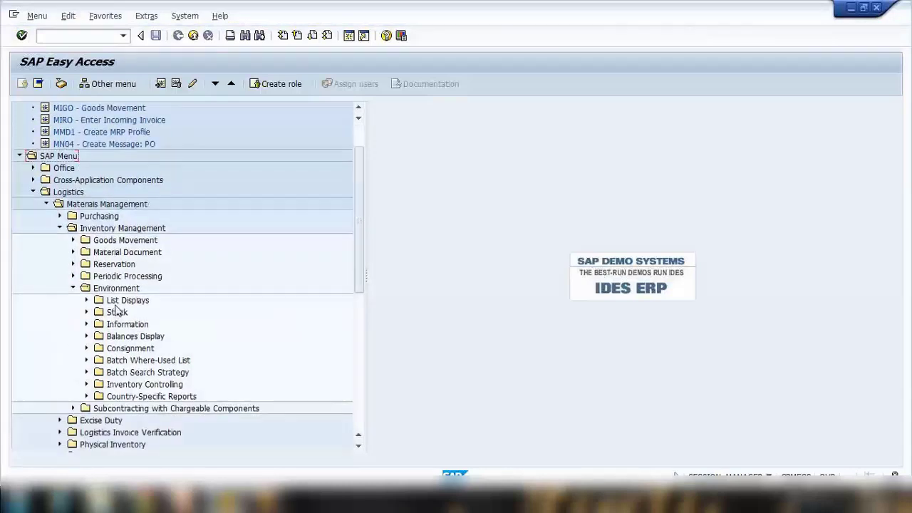
double_click(114, 303)
click(132, 315)
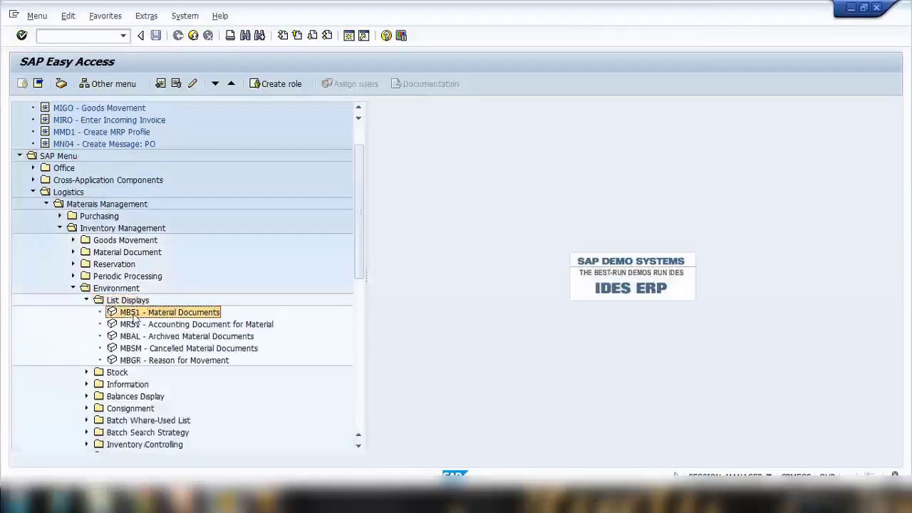
double_click(133, 316)
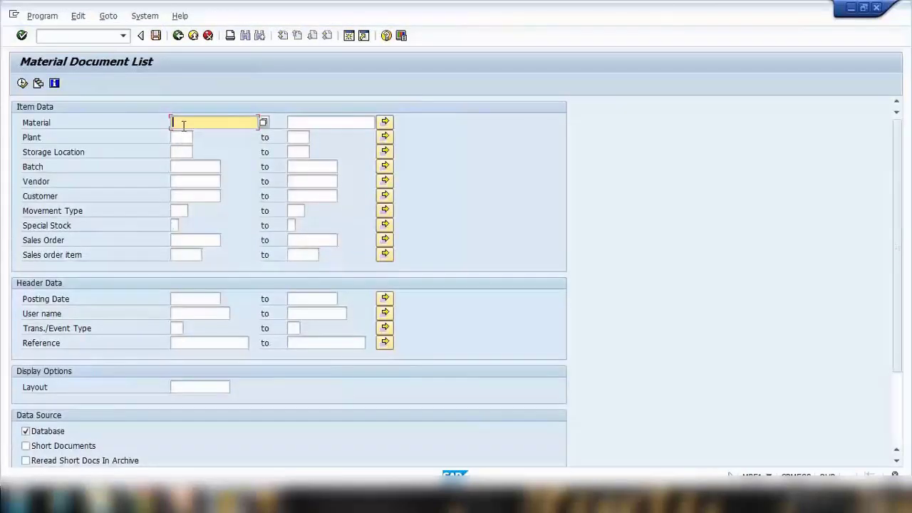
Step: Pick material ABC123 and plant 1000 from the input history and execute the MB51 list
text(abc)
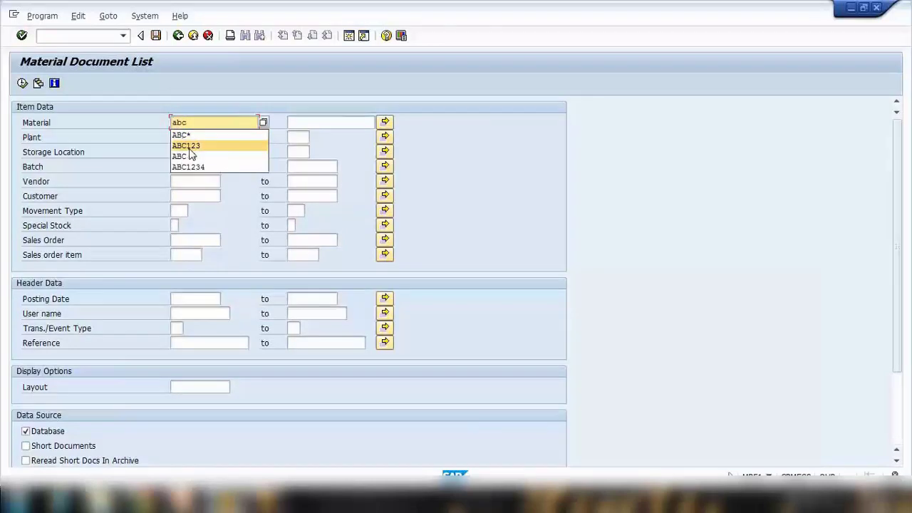
click(190, 147)
click(177, 137)
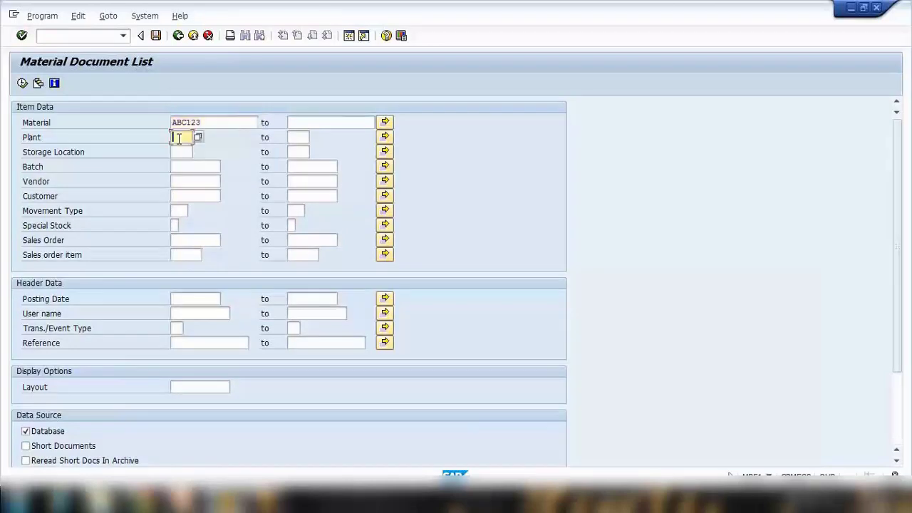
text(1)
click(181, 150)
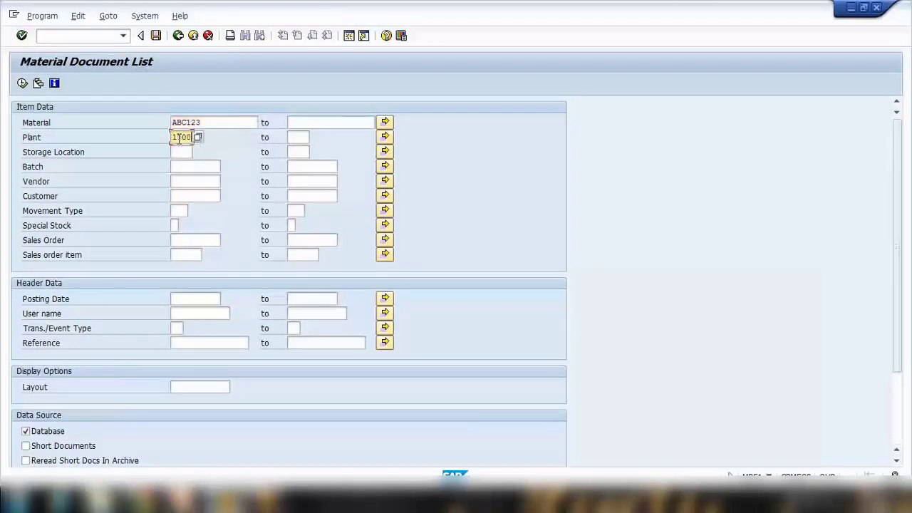
click(177, 181)
click(176, 196)
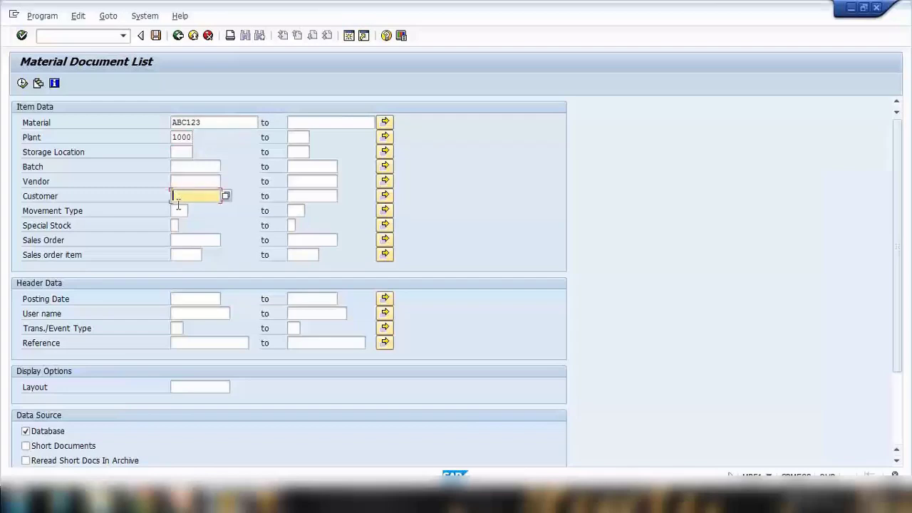
click(177, 211)
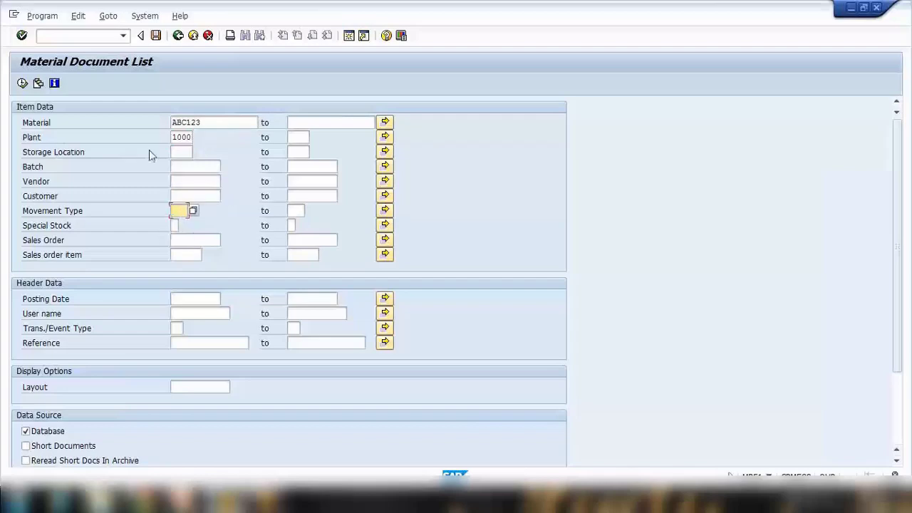
click(204, 122)
click(22, 83)
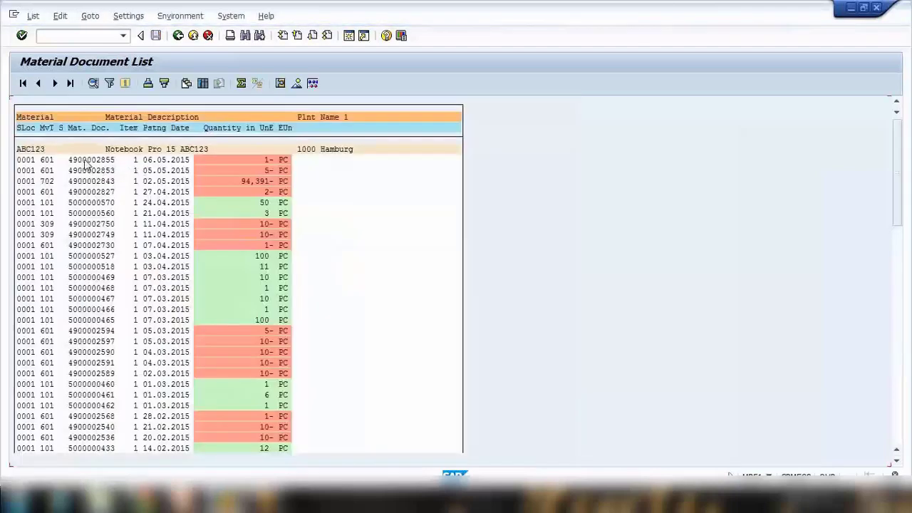
click(84, 160)
click(83, 202)
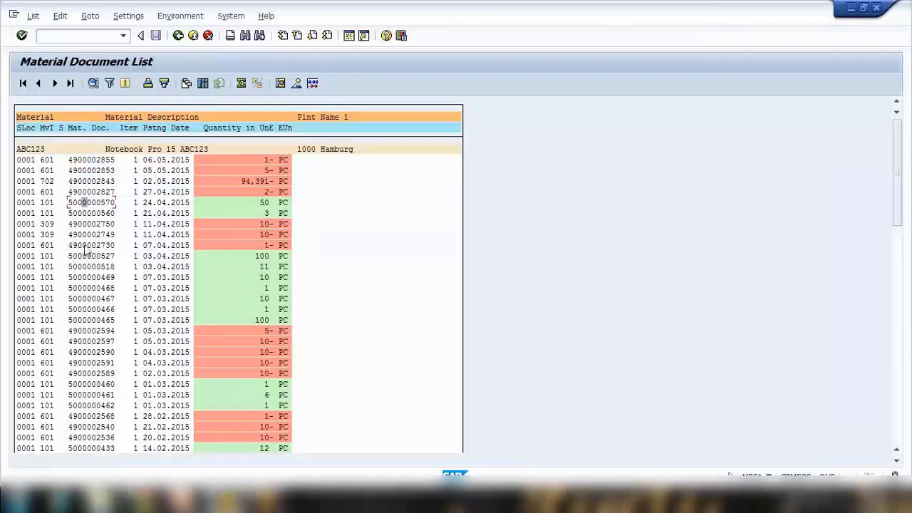
click(158, 161)
click(81, 161)
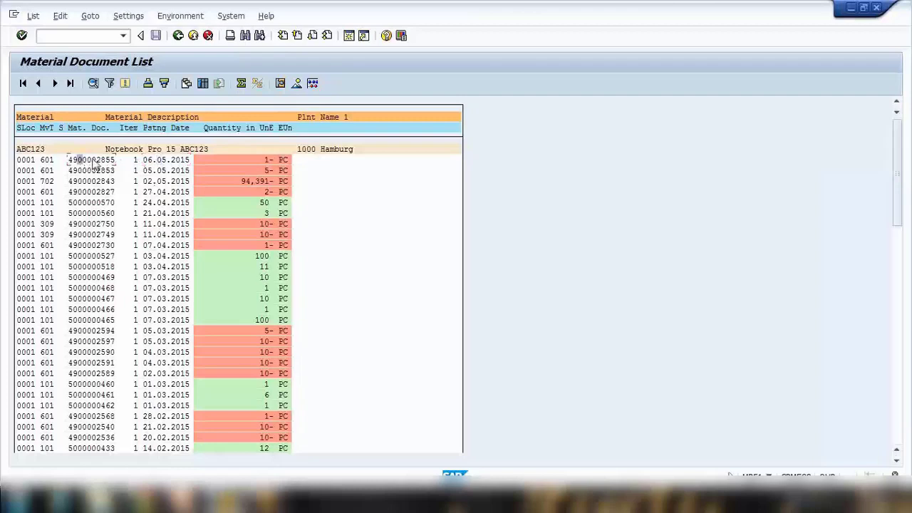
click(47, 161)
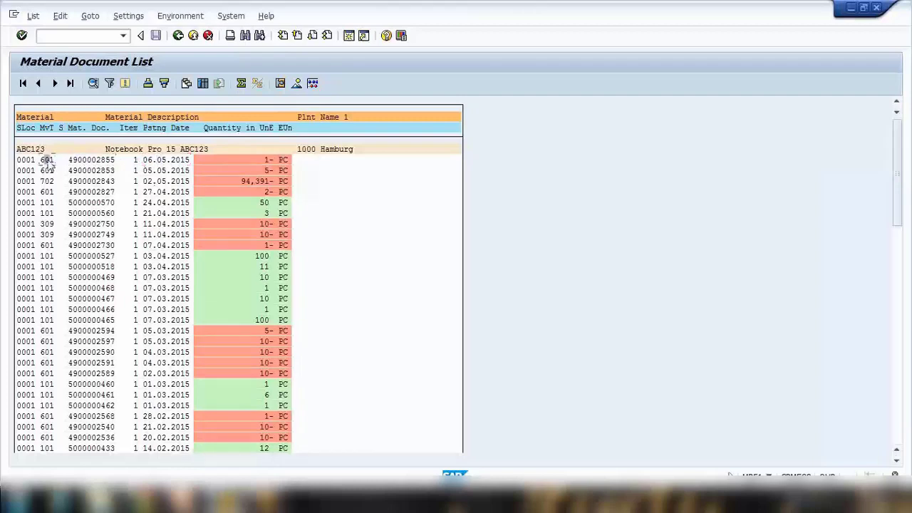
click(267, 161)
click(259, 204)
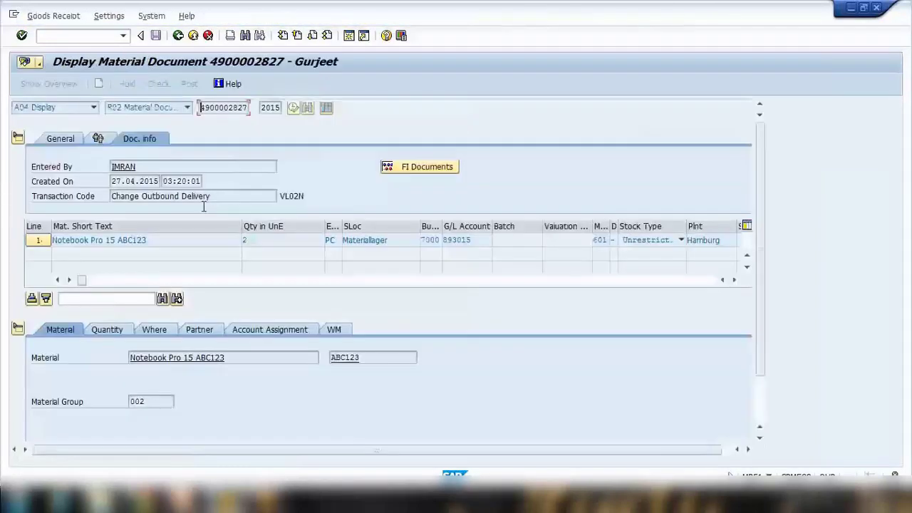
Step: Point out the Notebook Pro 15 ABC123 item, then go Back three times to SAP Easy Access
click(196, 243)
key(shift+Home)
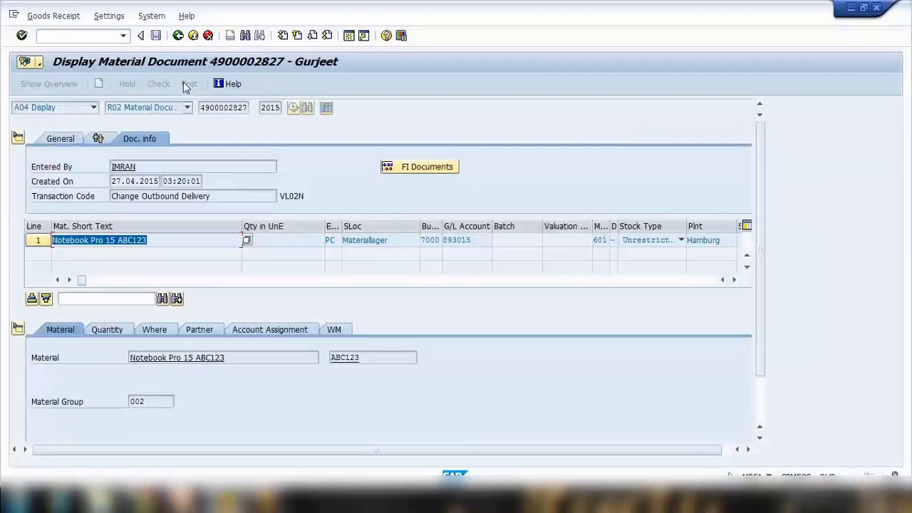
click(179, 35)
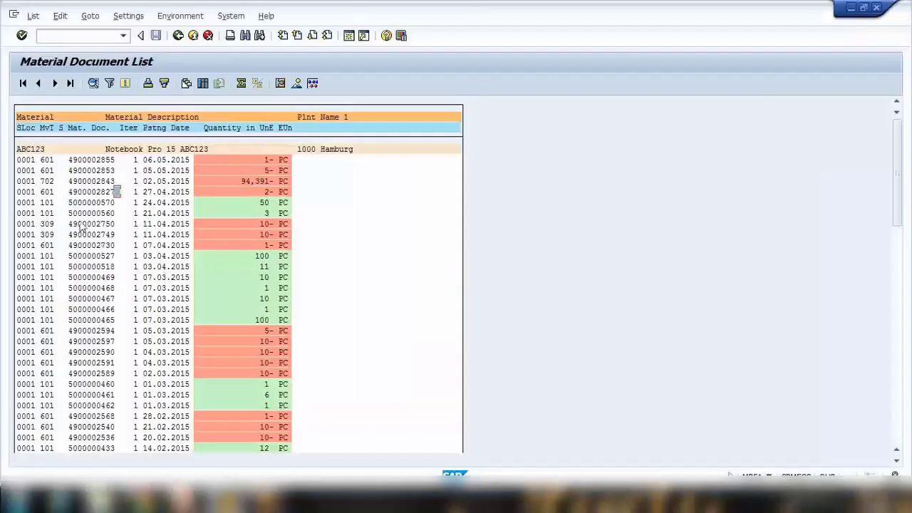
click(179, 35)
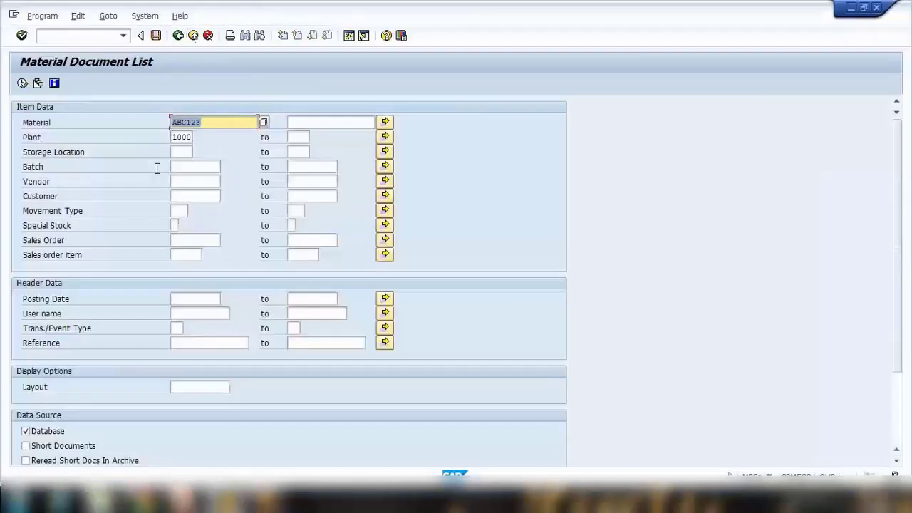
click(193, 35)
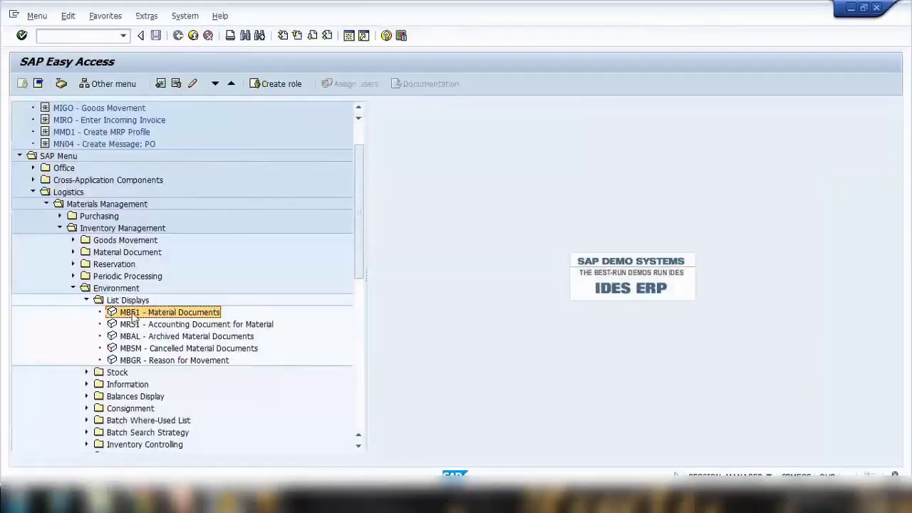
Step: Launch MR51 Accounting Document for Material and execute it for material ABC123
click(158, 326)
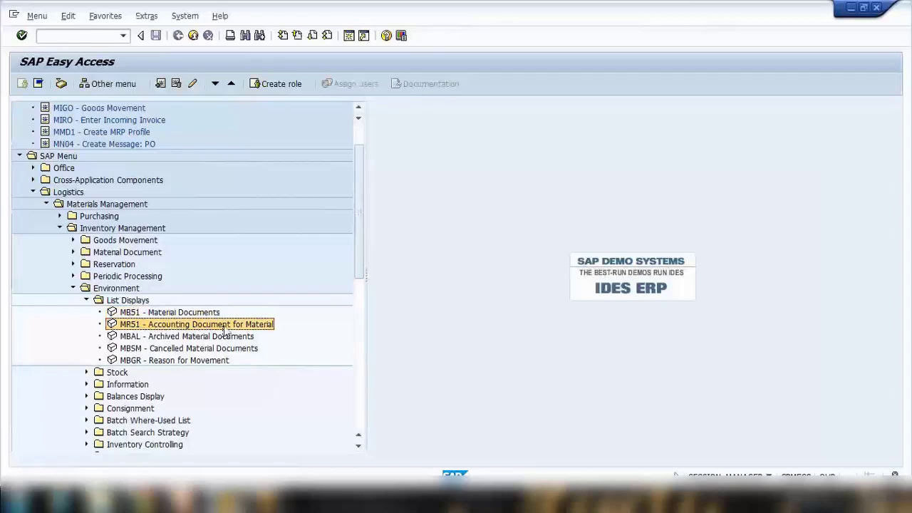
double_click(182, 330)
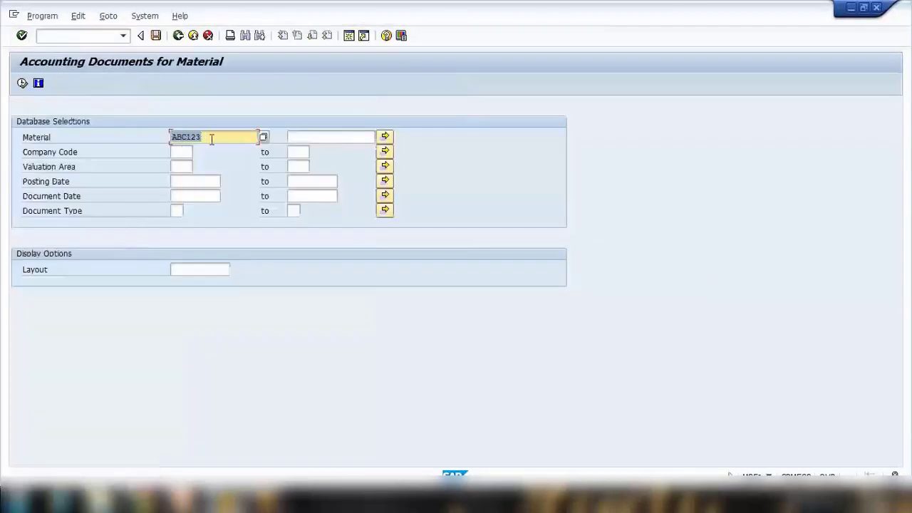
click(22, 82)
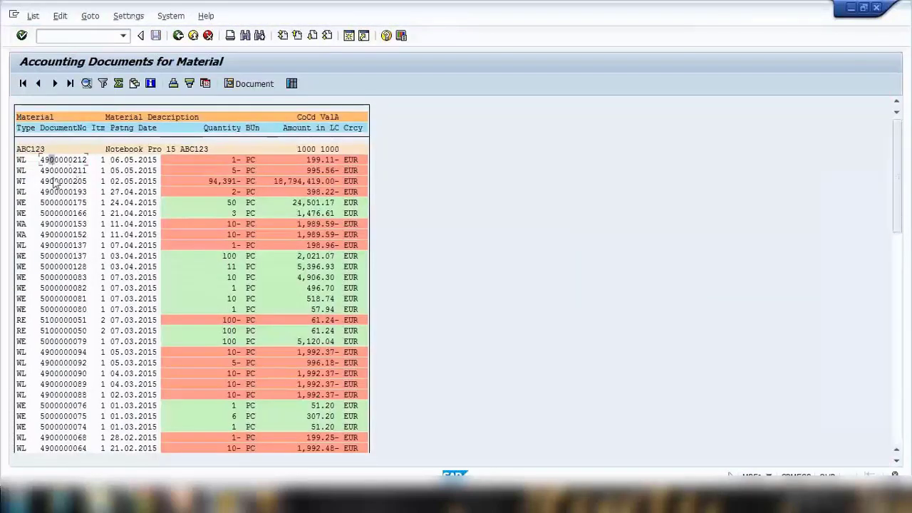
click(52, 181)
click(221, 202)
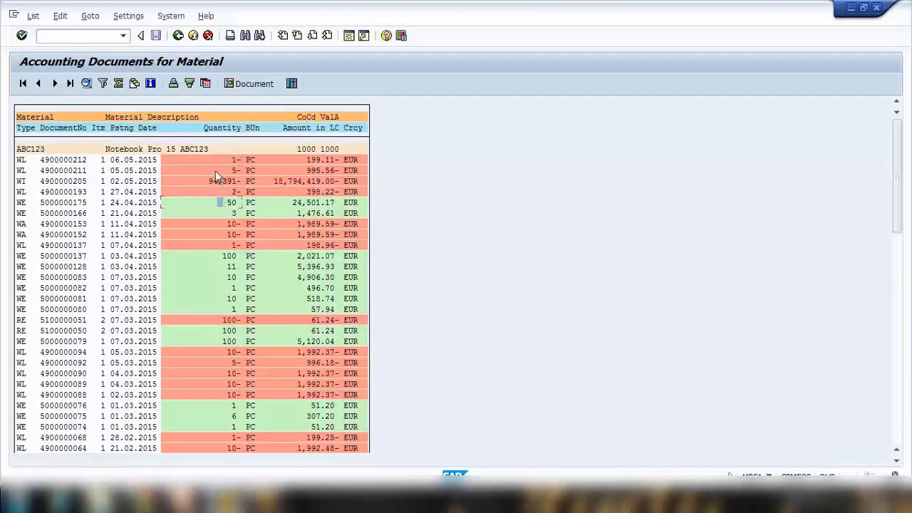
click(308, 159)
double_click(182, 172)
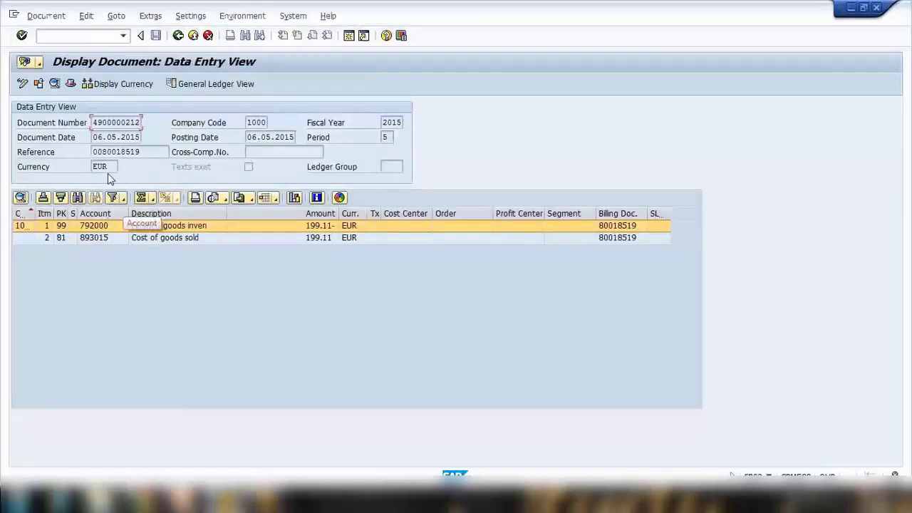
click(178, 39)
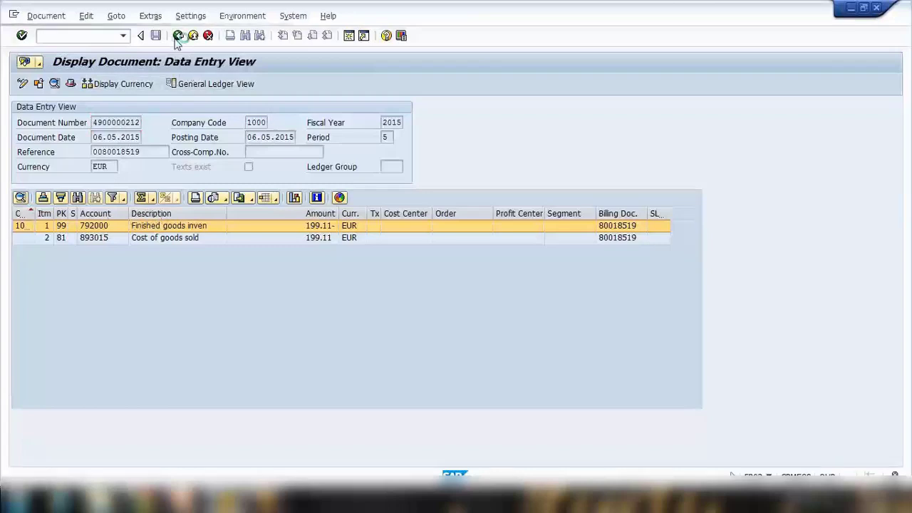
click(193, 37)
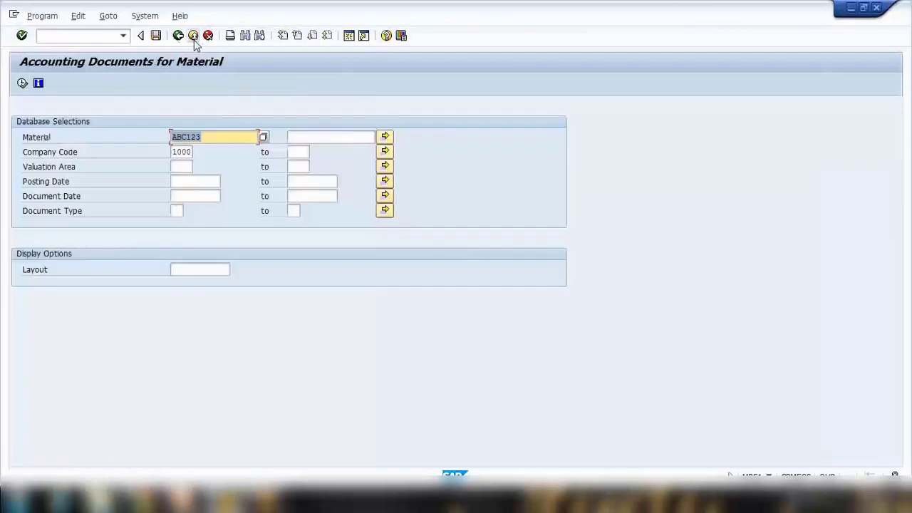
key(F3)
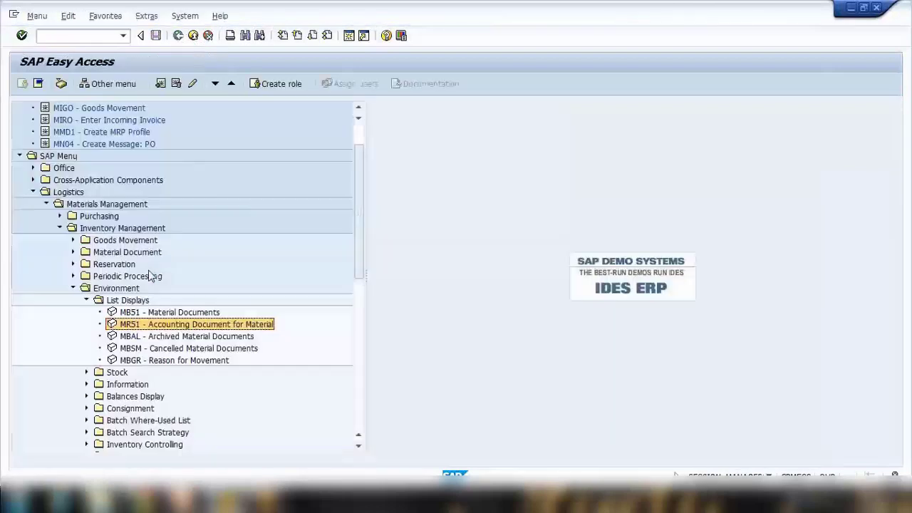
click(166, 337)
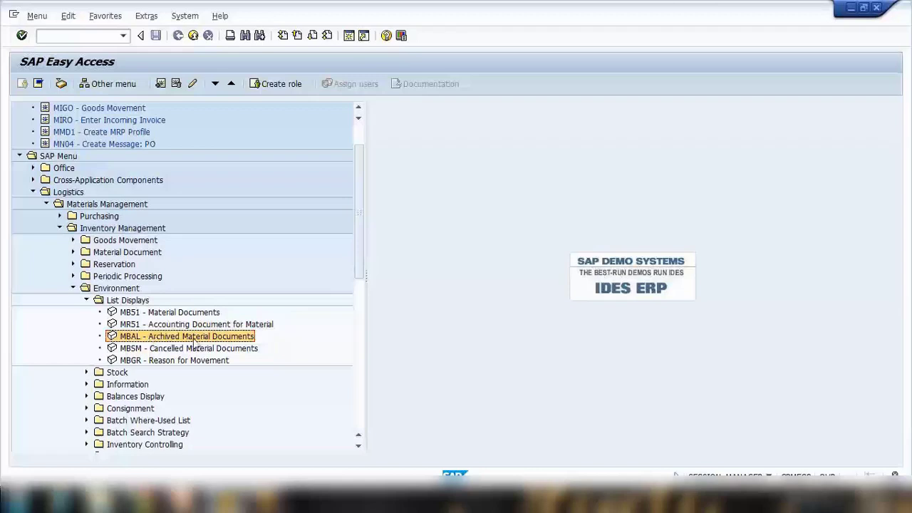
Step: Launch MBAL and execute read program RM07MAAU to reach the material document archiving selection
double_click(193, 340)
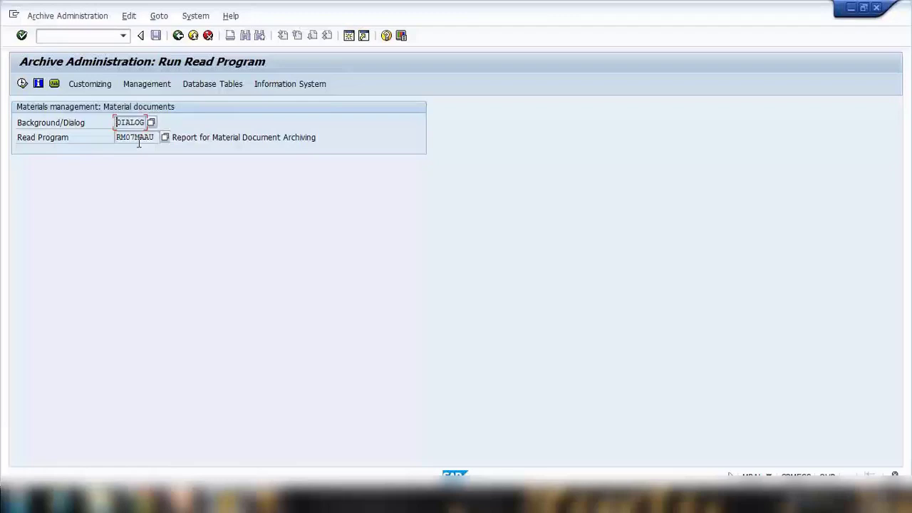
click(22, 84)
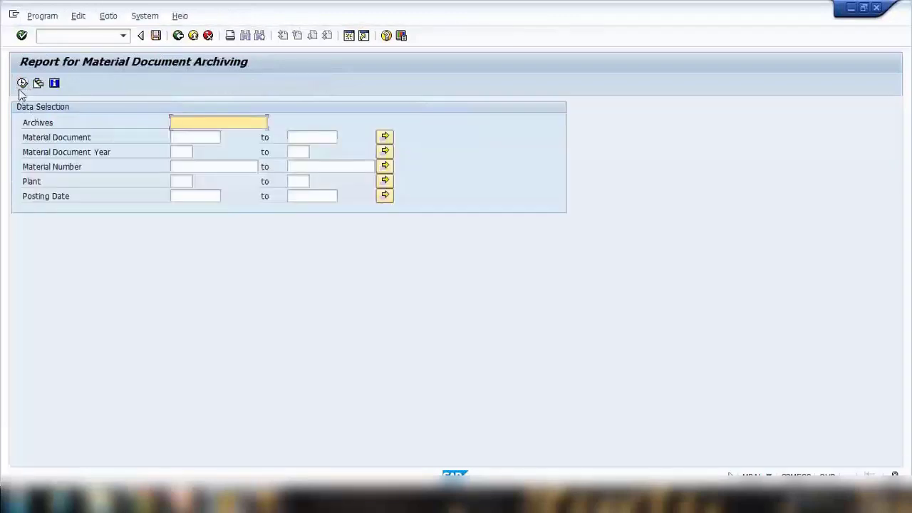
Step: List MM_MATBEL archive sessions, widen Sessions and Files and Date columns, and inspect session 000631's details
click(22, 83)
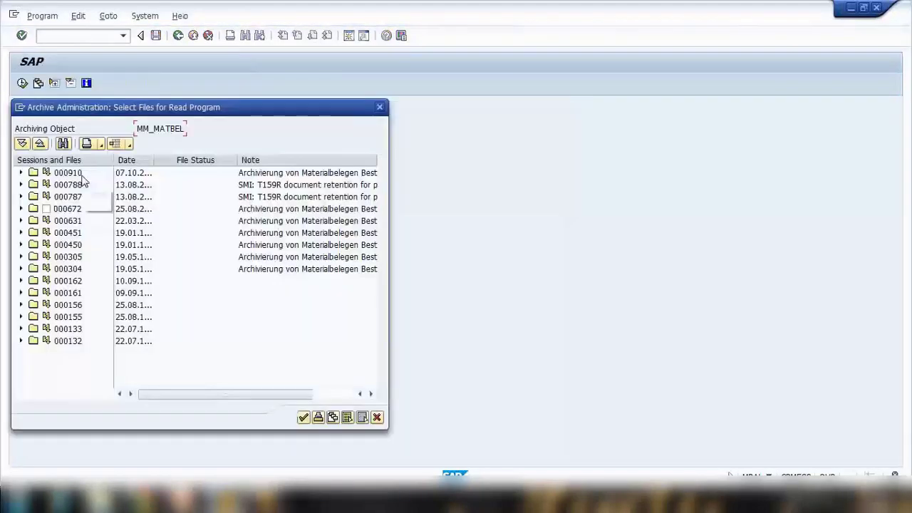
drag(114, 160, 179, 163)
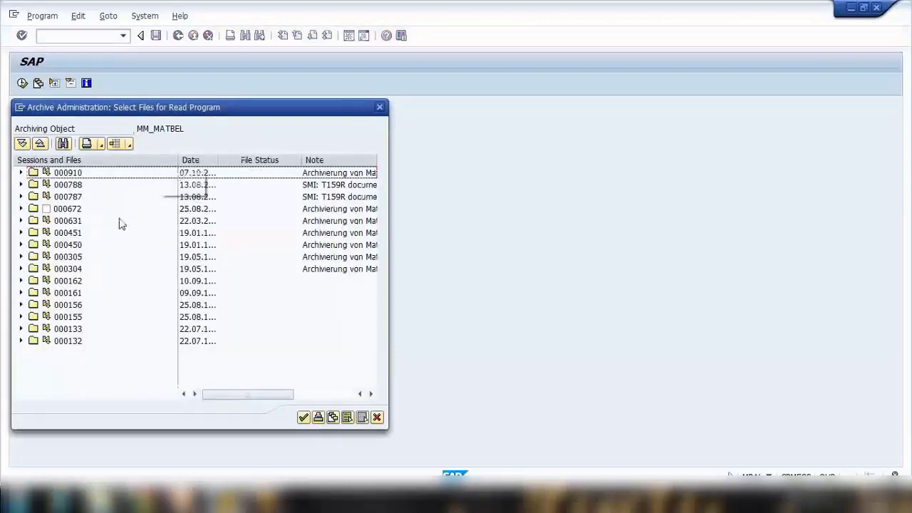
double_click(59, 221)
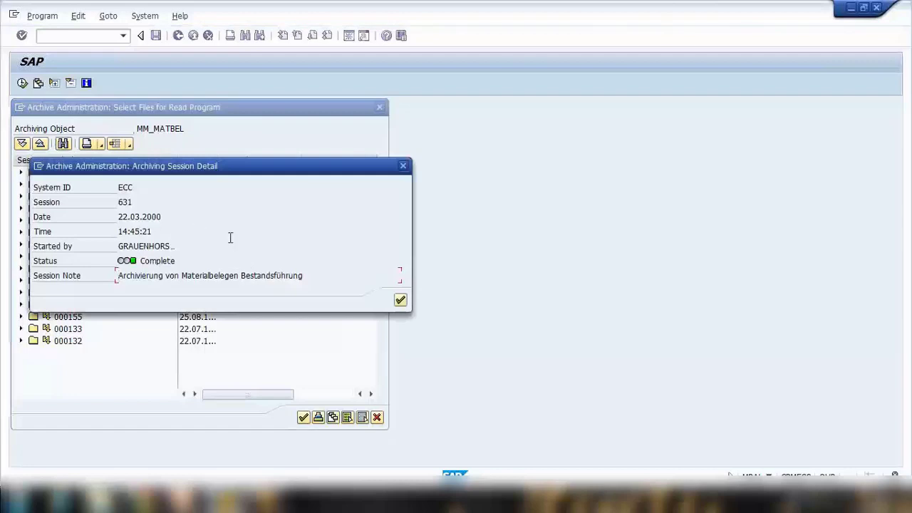
click(401, 301)
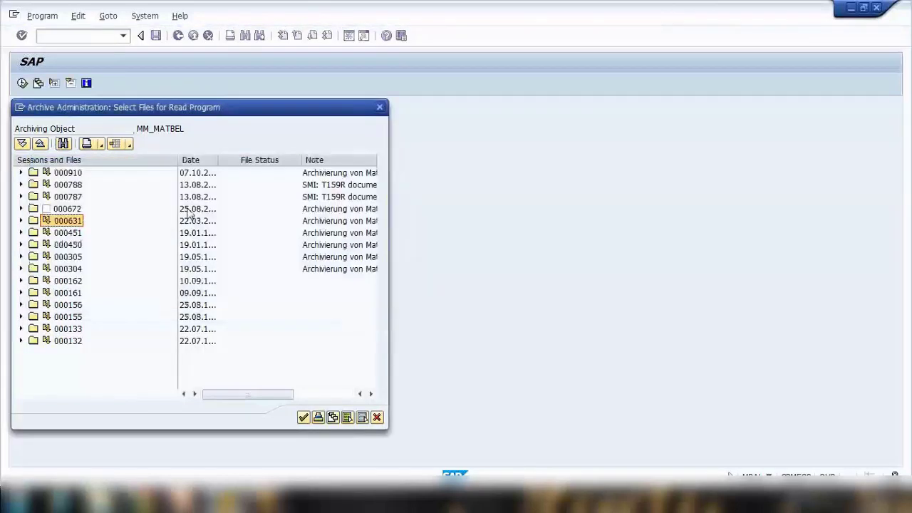
drag(217, 161, 261, 161)
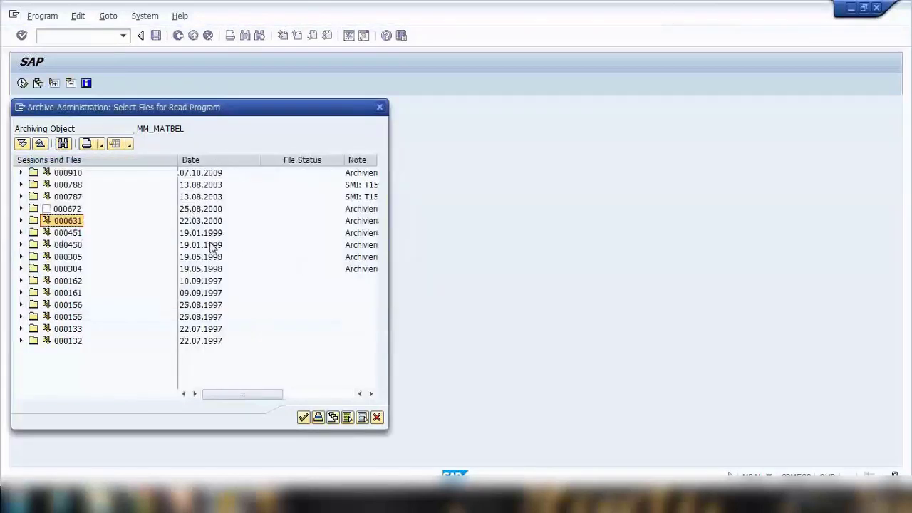
drag(214, 245, 214, 294)
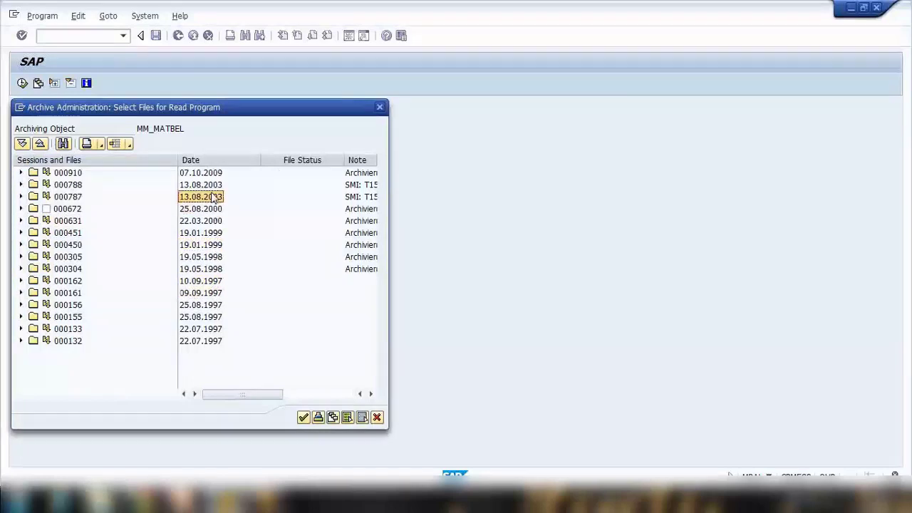
click(379, 107)
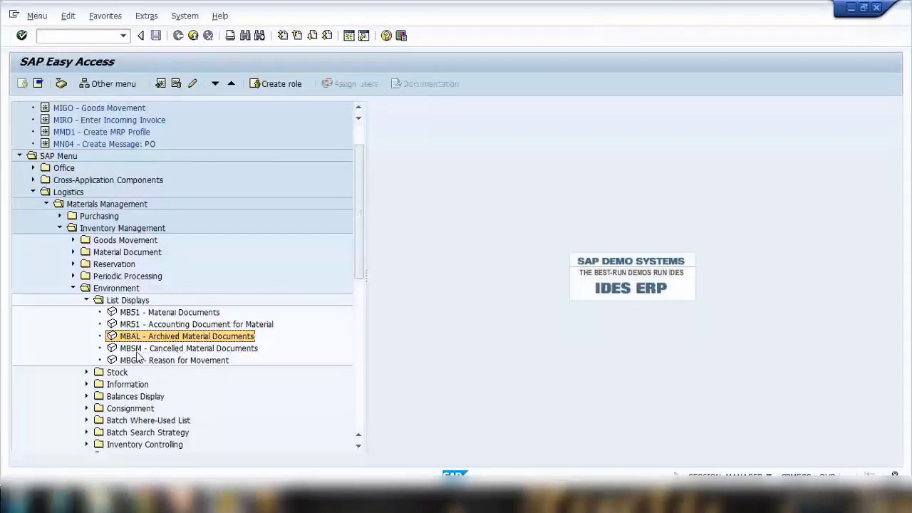
Step: Run MBSM Cancelled Material Documents for plant 1000 and one user, then return to its selection screen
click(164, 351)
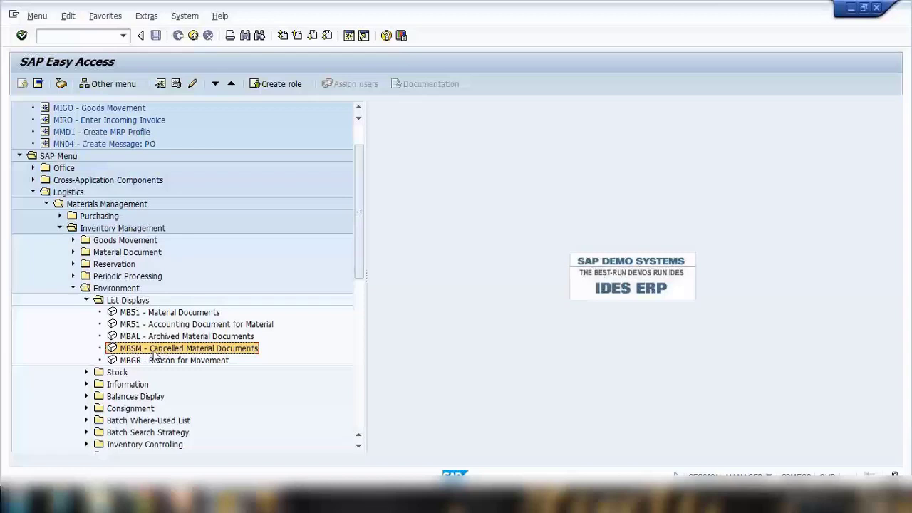
double_click(146, 349)
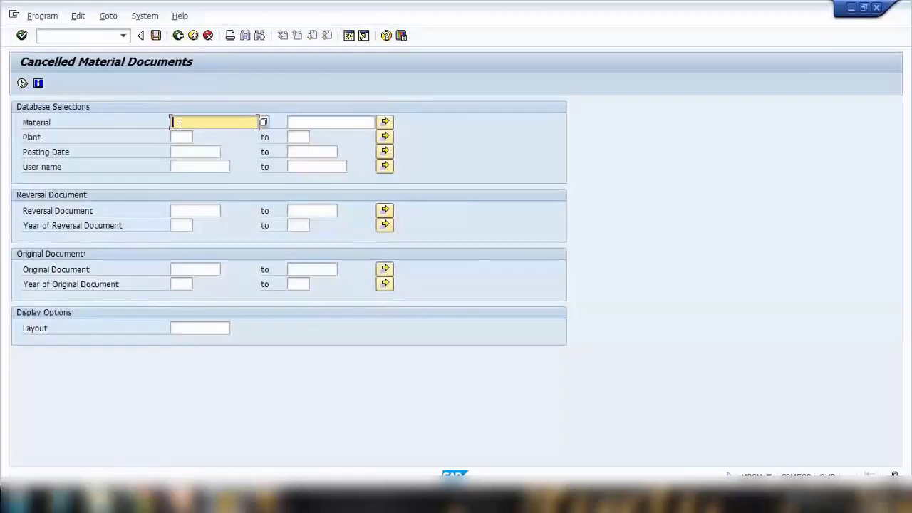
click(22, 83)
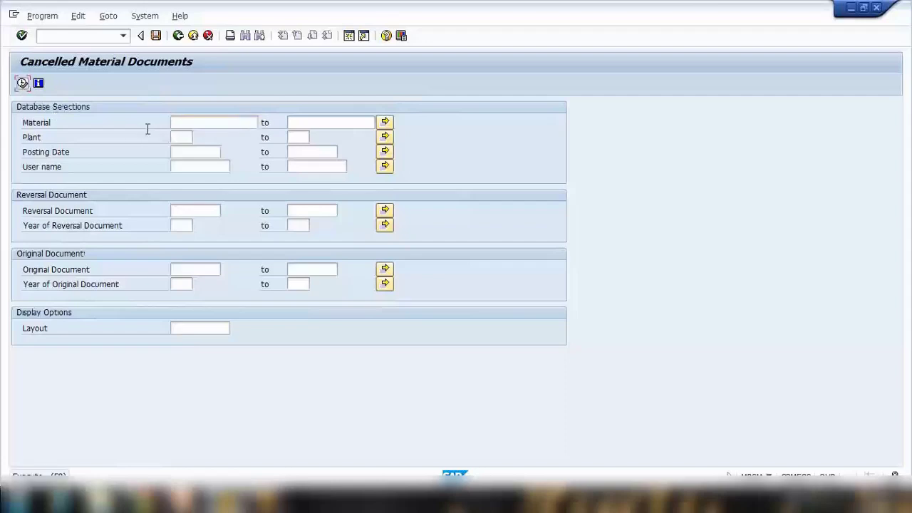
click(178, 138)
text(1000)
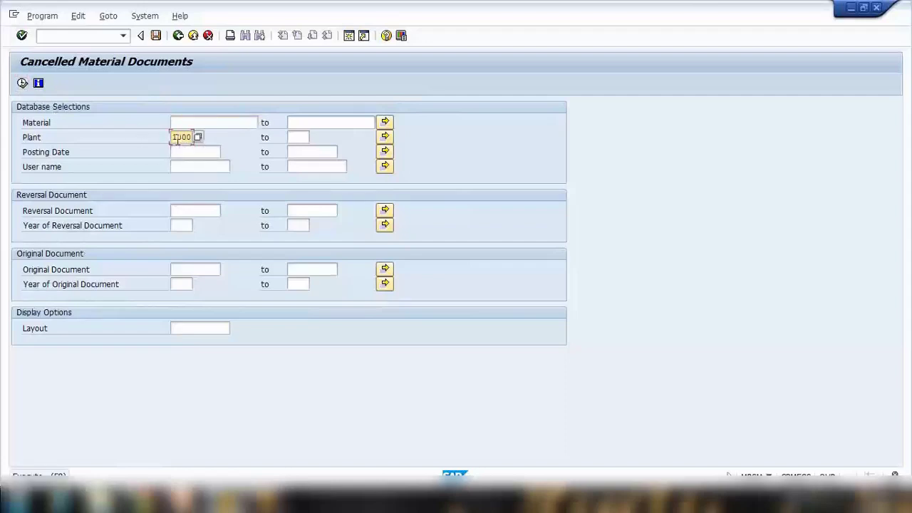
click(194, 168)
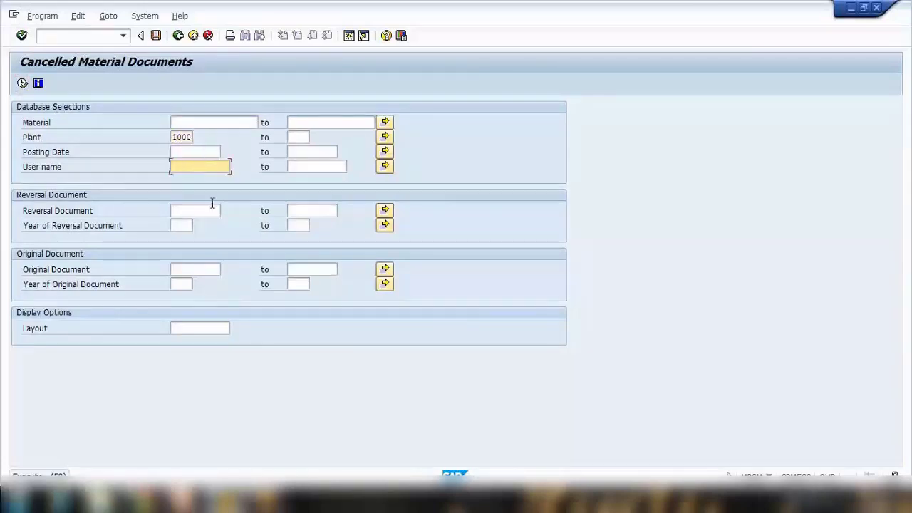
text(gurjeet)
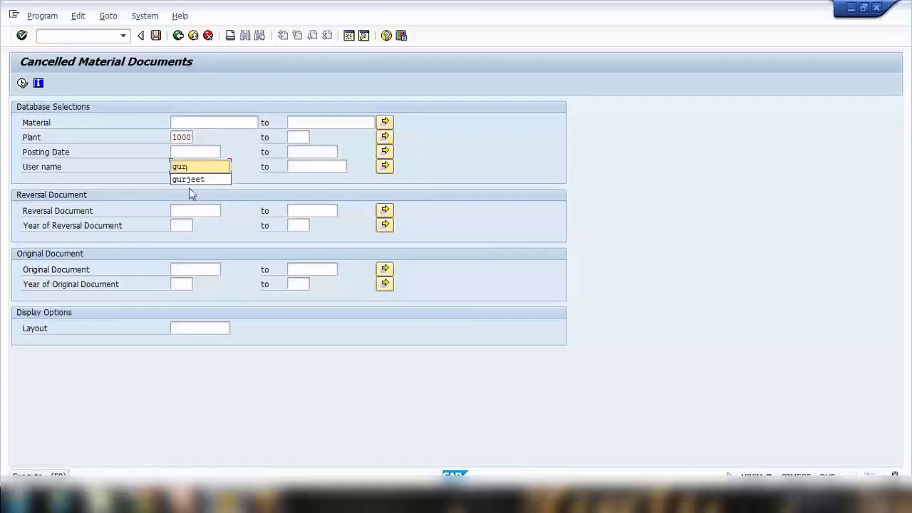
click(22, 82)
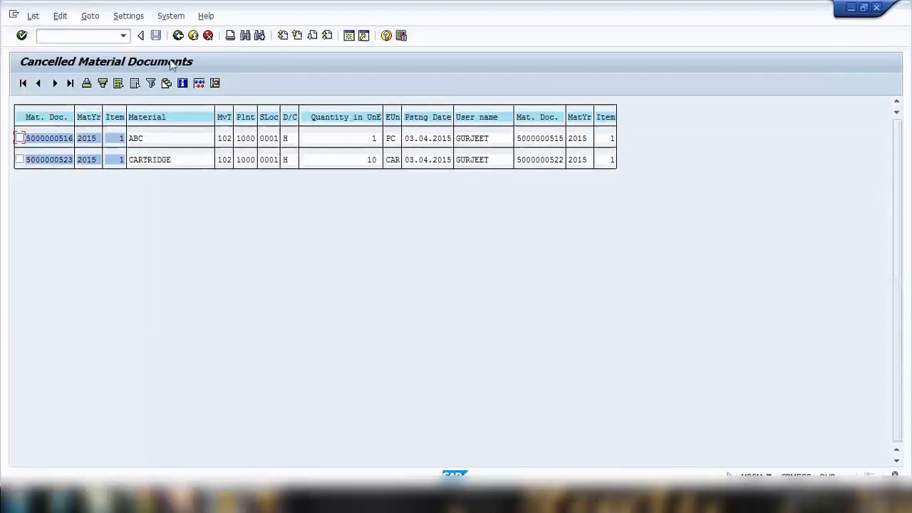
click(179, 35)
double_click(193, 169)
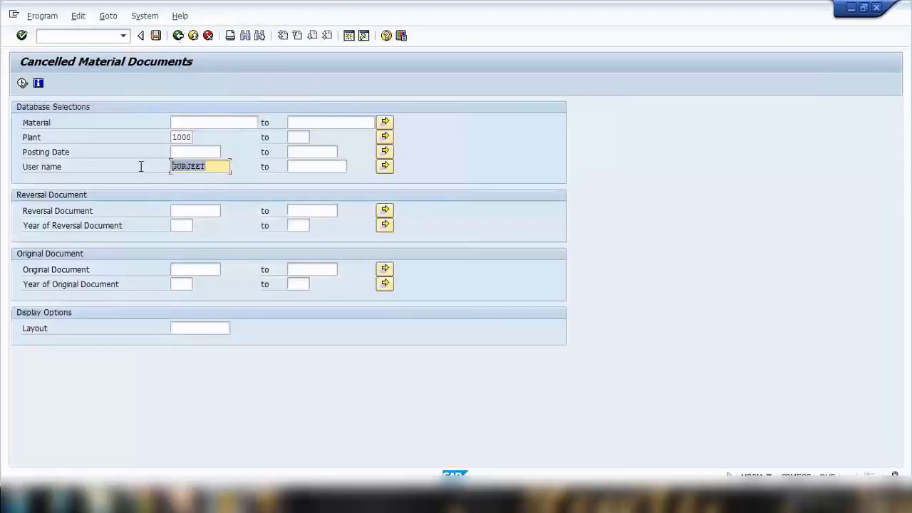
Step: Clear the User name restriction and review all cancelled 102, 602 and 652 documents for plant 1000
key(Delete)
click(23, 84)
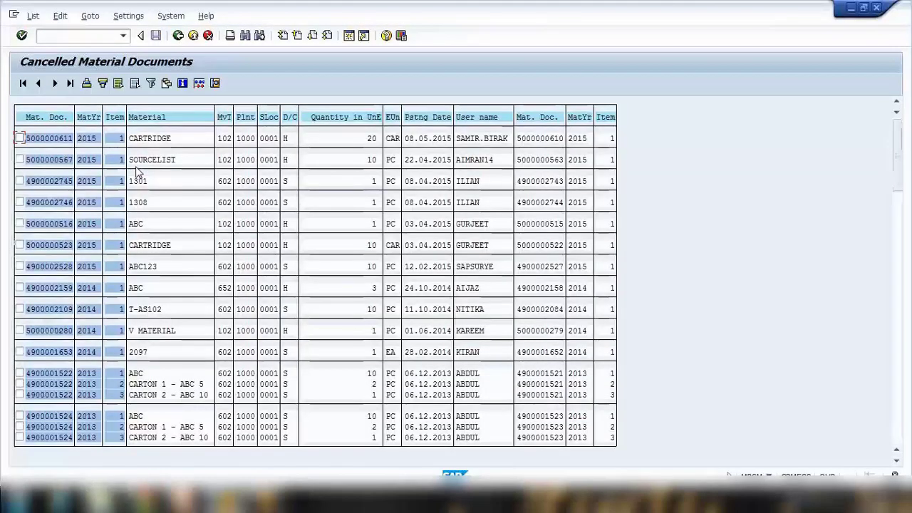
scroll(138, 171, down, 10)
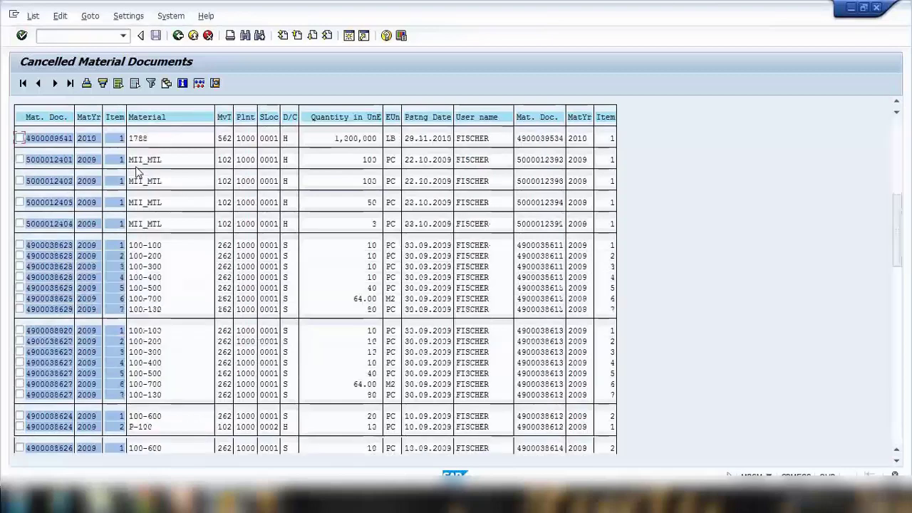
scroll(137, 171, up, 10)
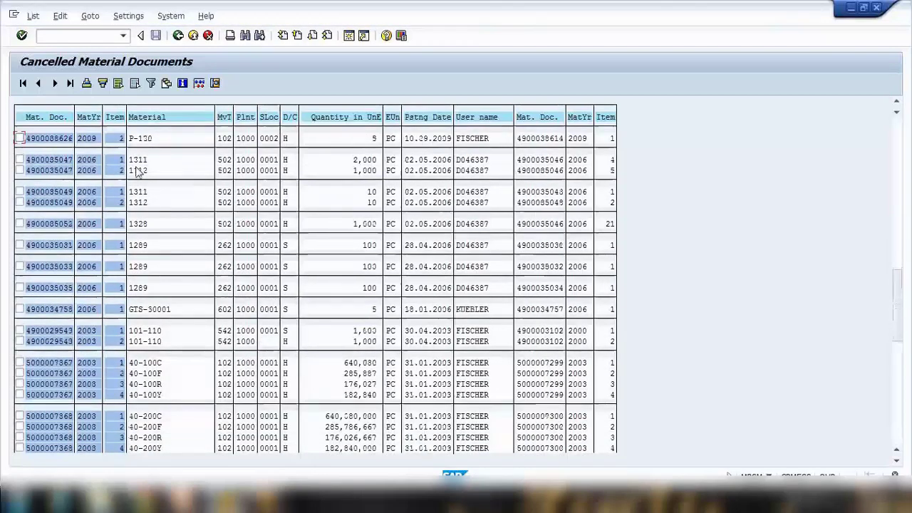
scroll(137, 172, down, 10)
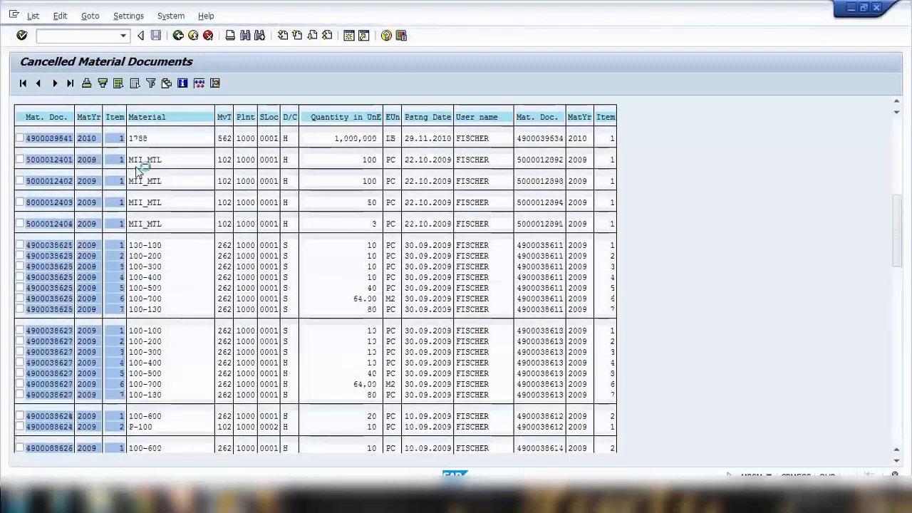
scroll(138, 171, up, 10)
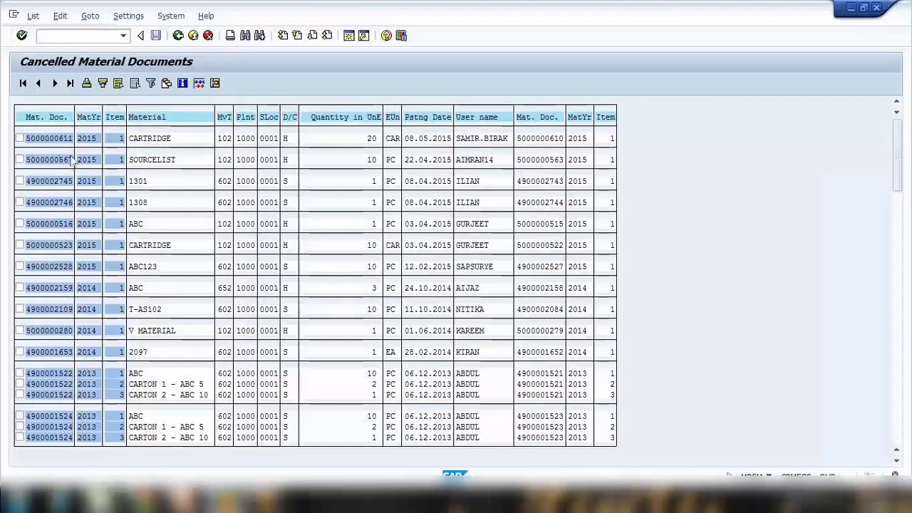
click(61, 138)
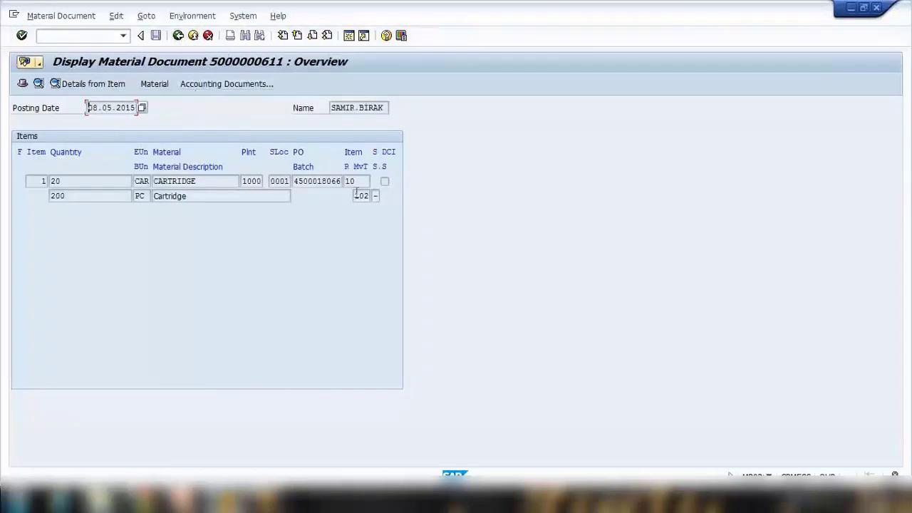
click(178, 36)
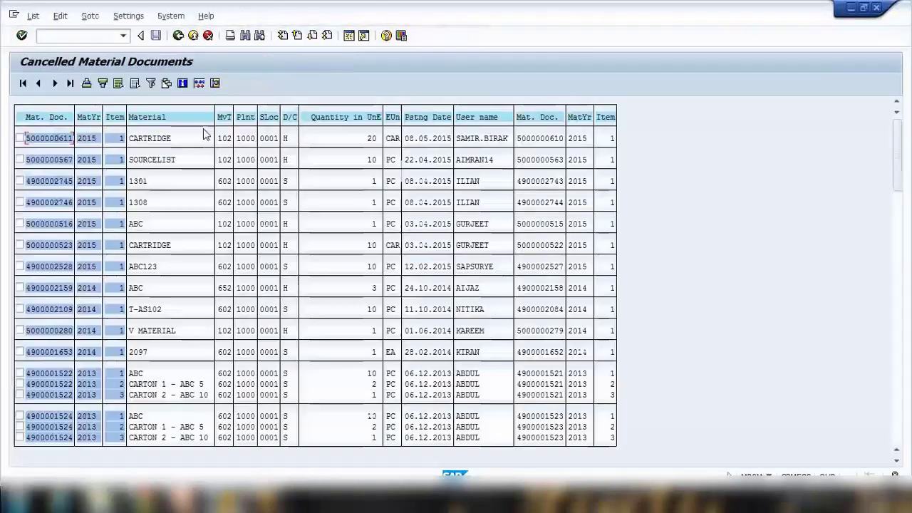
click(193, 35)
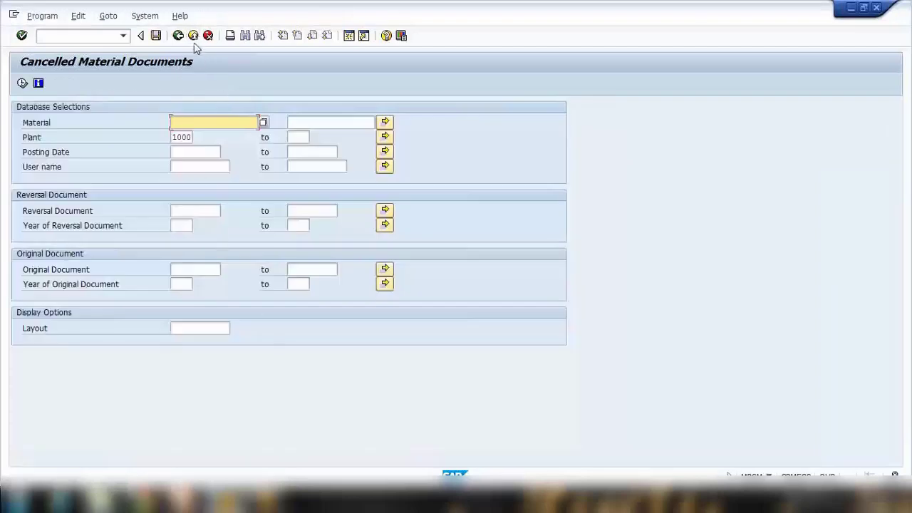
click(193, 35)
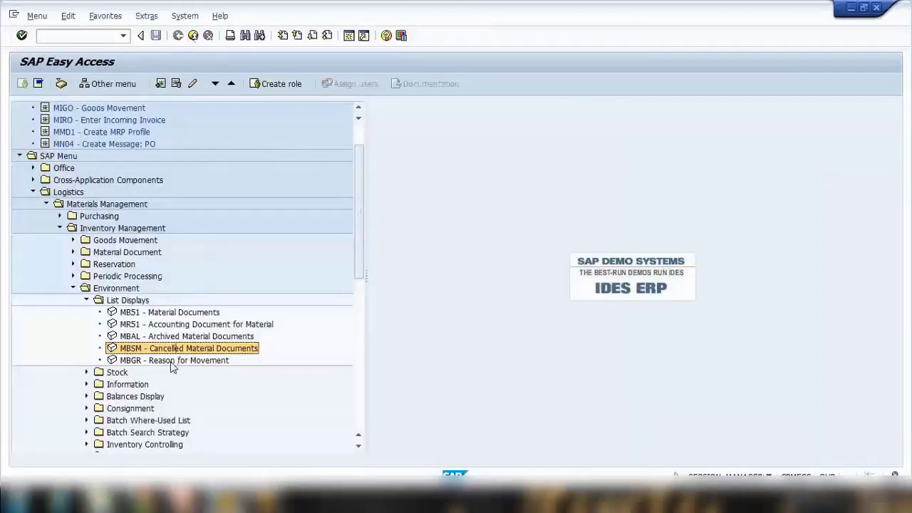
Step: Run MBGR for plant 1000 with the Material field cleared
click(171, 362)
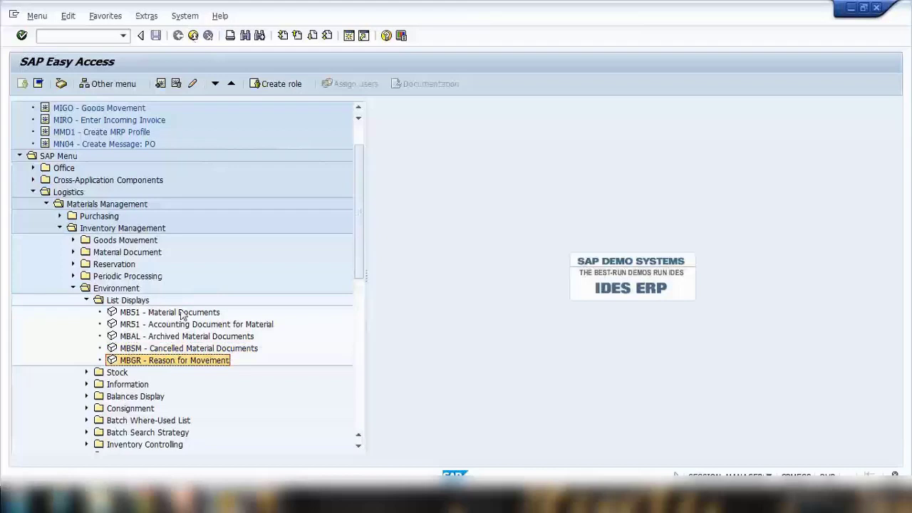
double_click(169, 362)
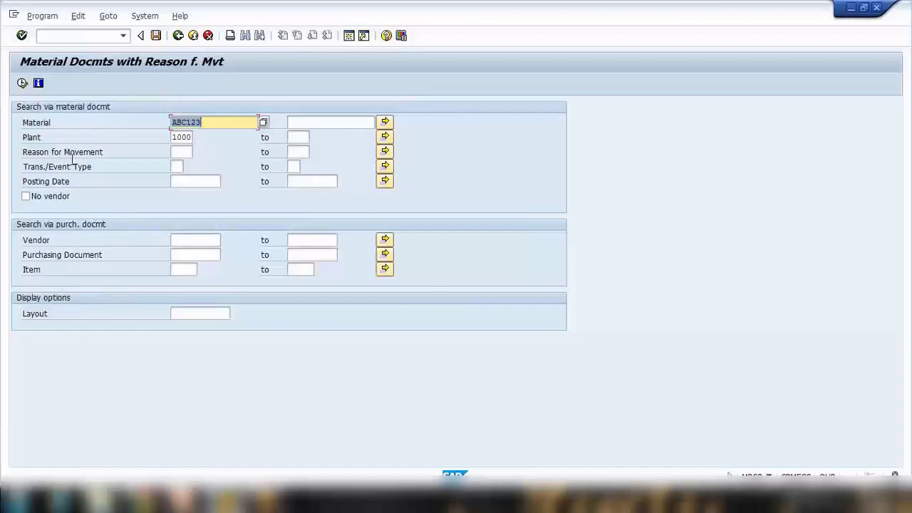
key(Delete)
click(106, 138)
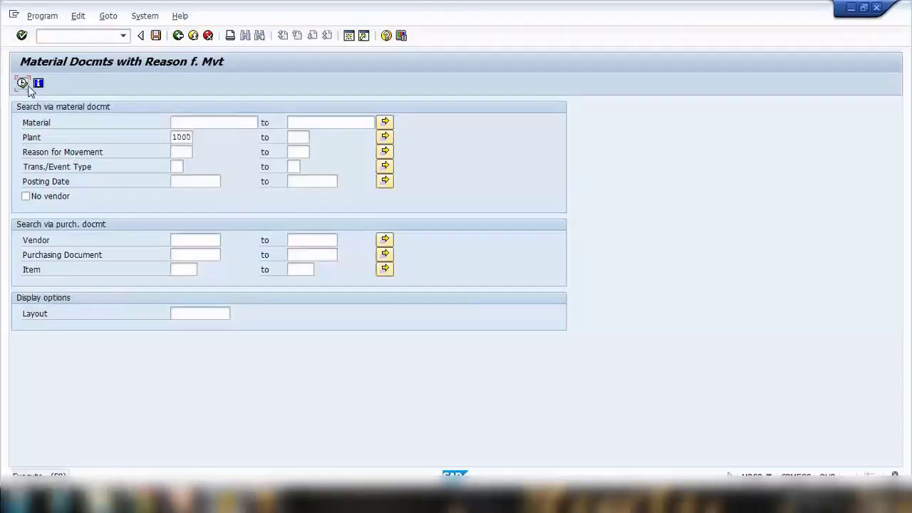
click(66, 152)
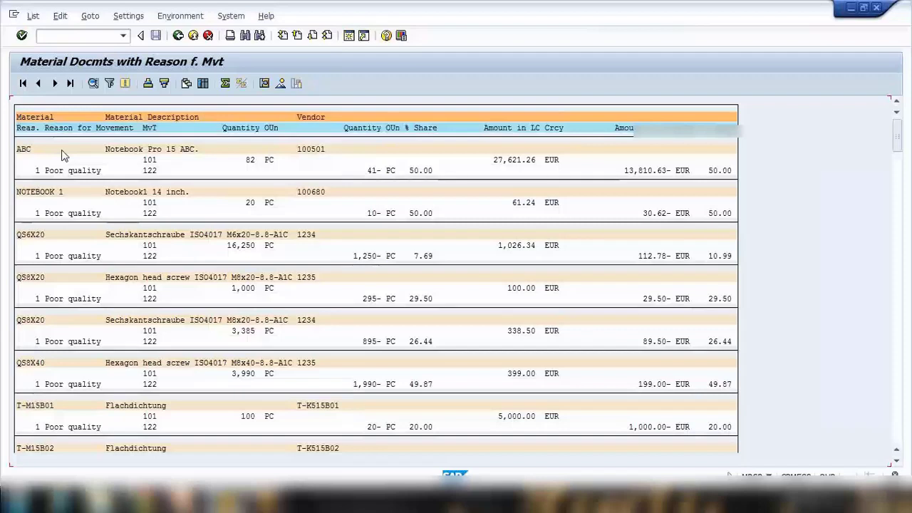
click(178, 35)
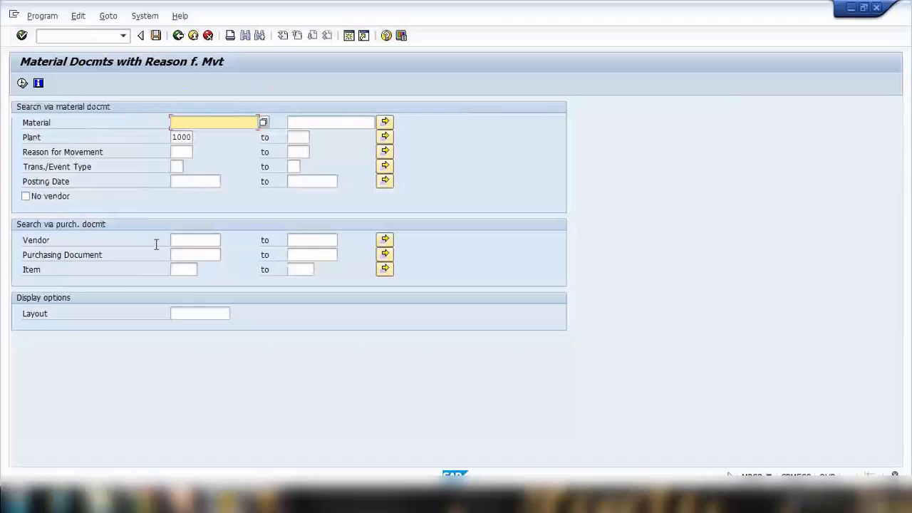
click(176, 239)
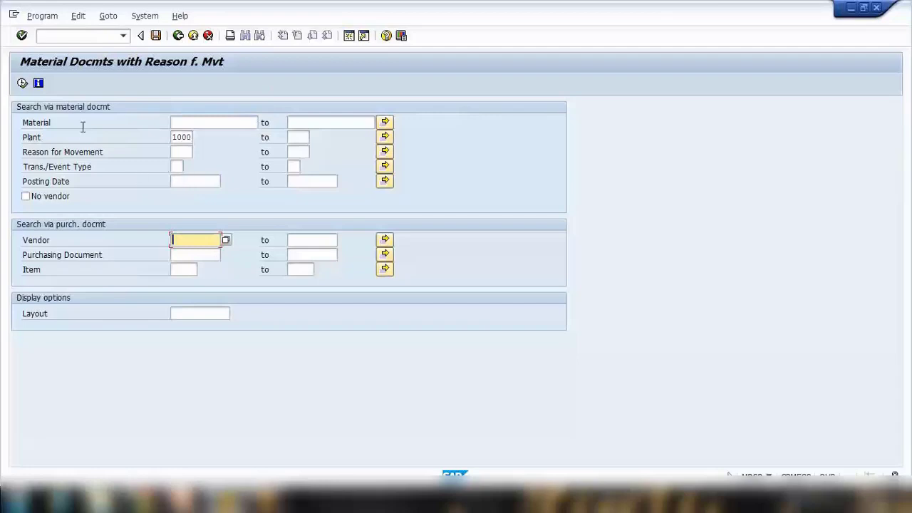
click(22, 83)
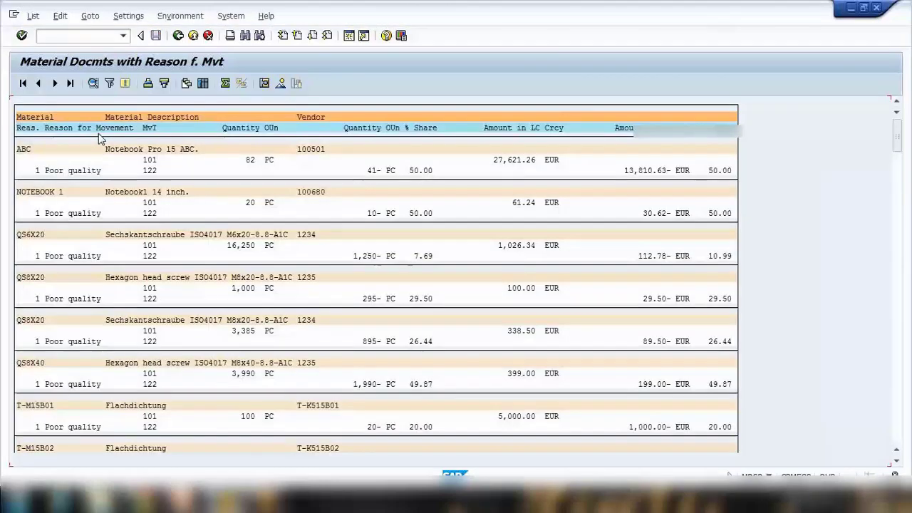
click(51, 171)
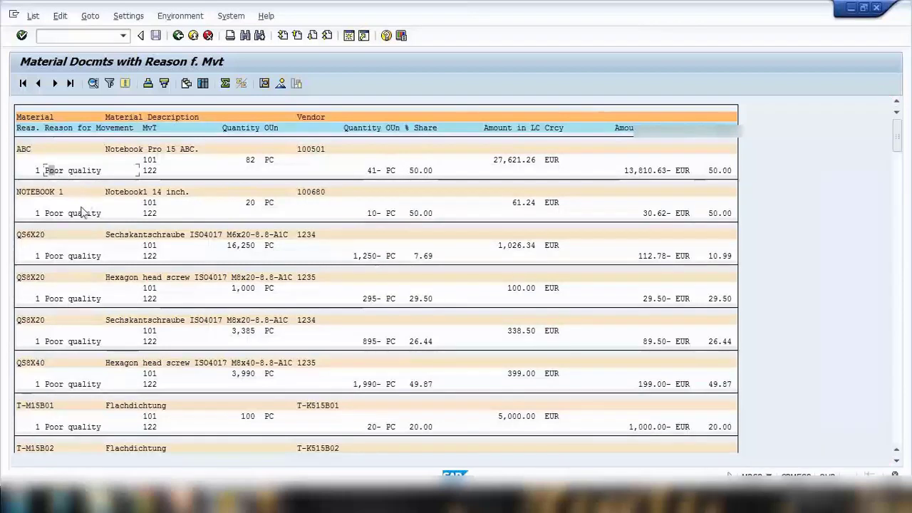
key(Page_Down)
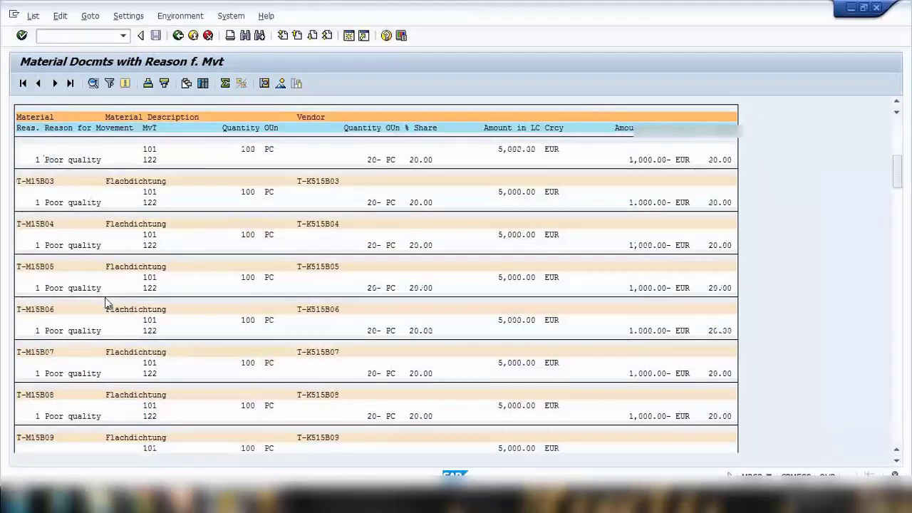
key(Page_Down)
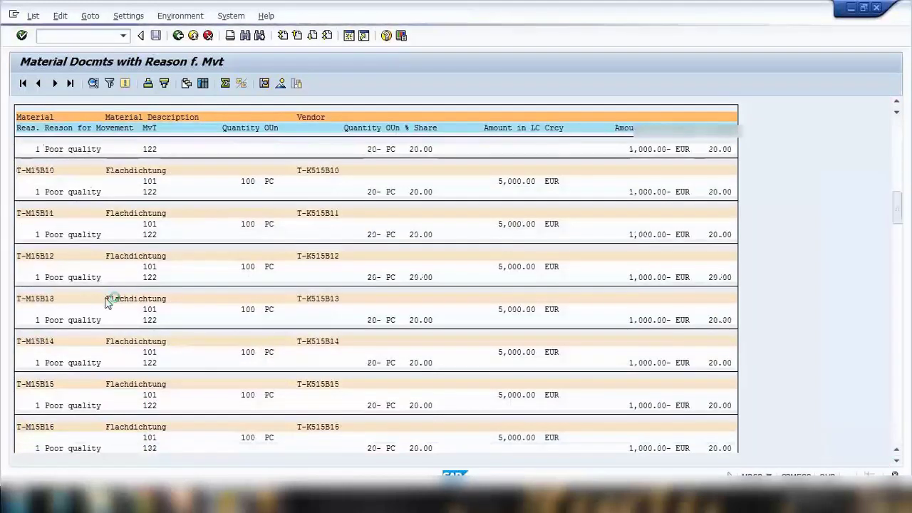
key(Page_Down)
key(Page_Down)
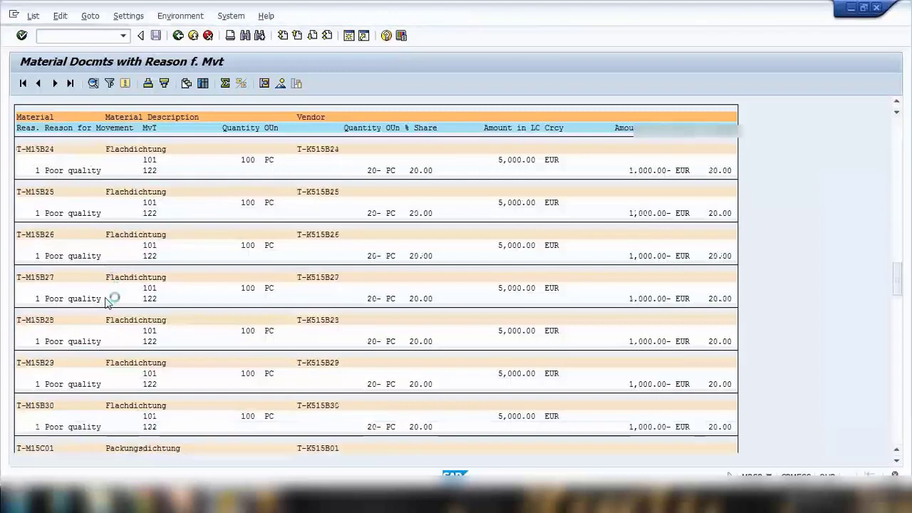
key(Page_Down)
key(Page_Down)
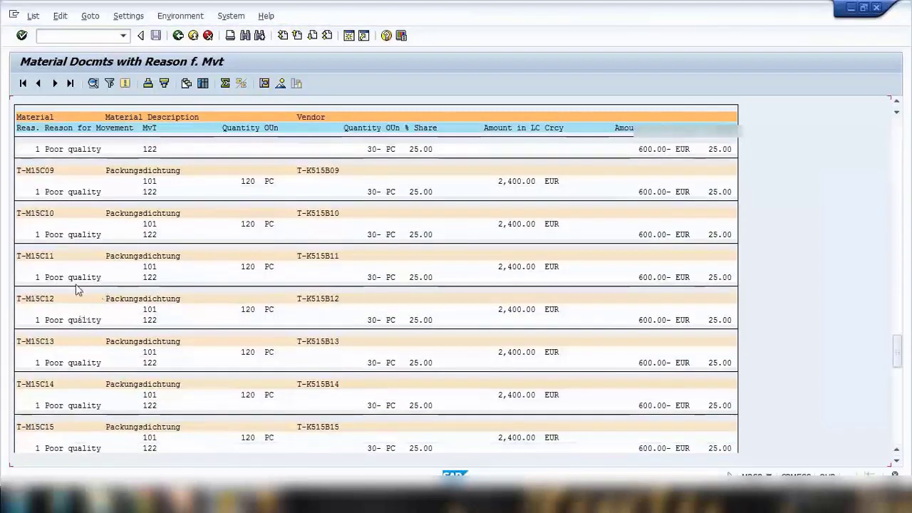
key(Page_Down)
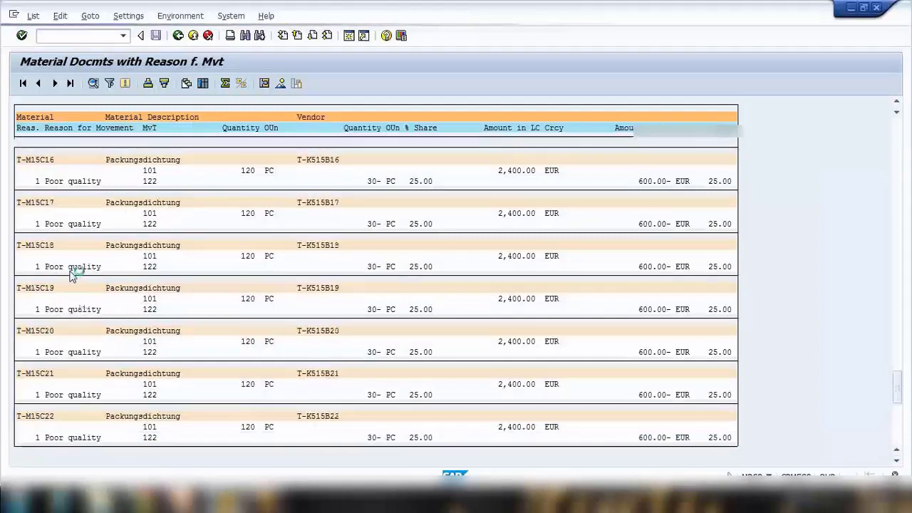
key(Page_Down)
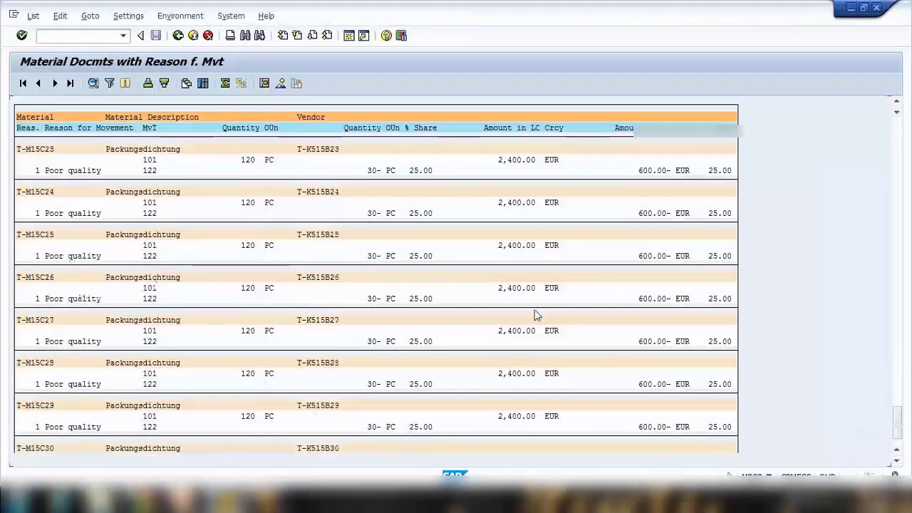
drag(897, 420, 896, 128)
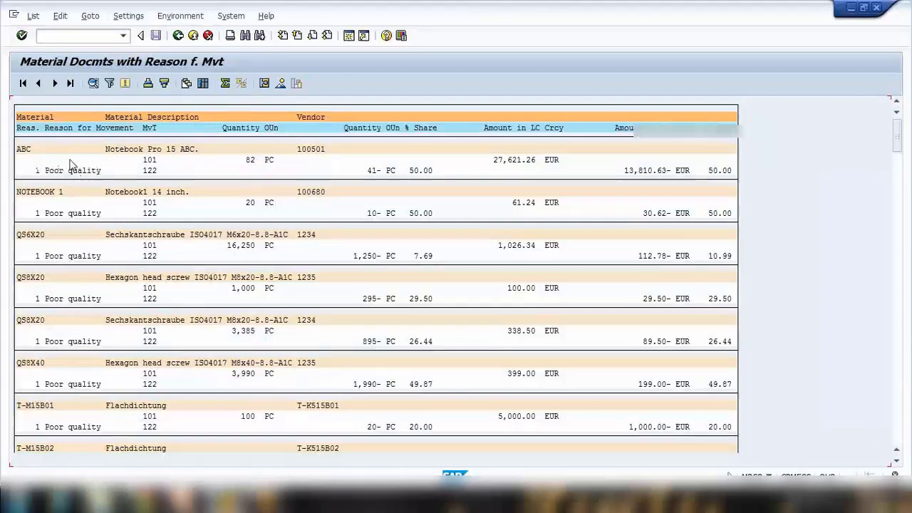
double_click(64, 165)
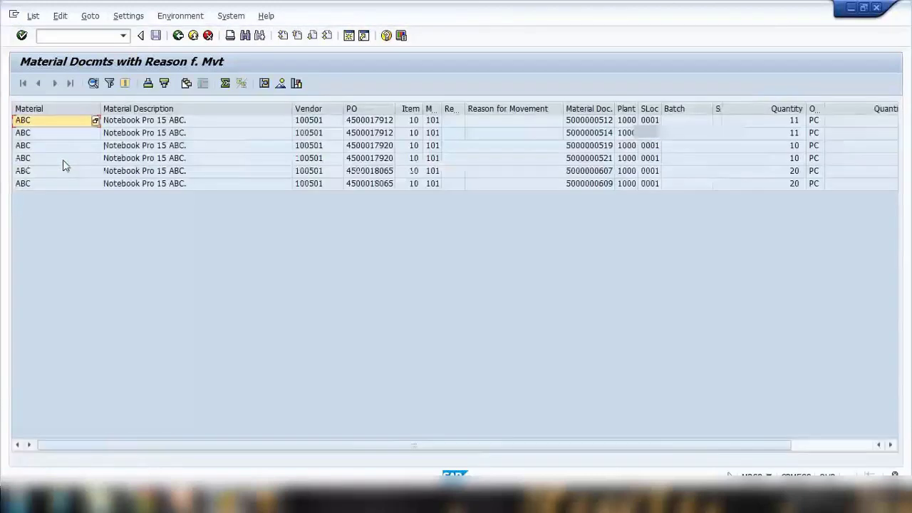
click(179, 36)
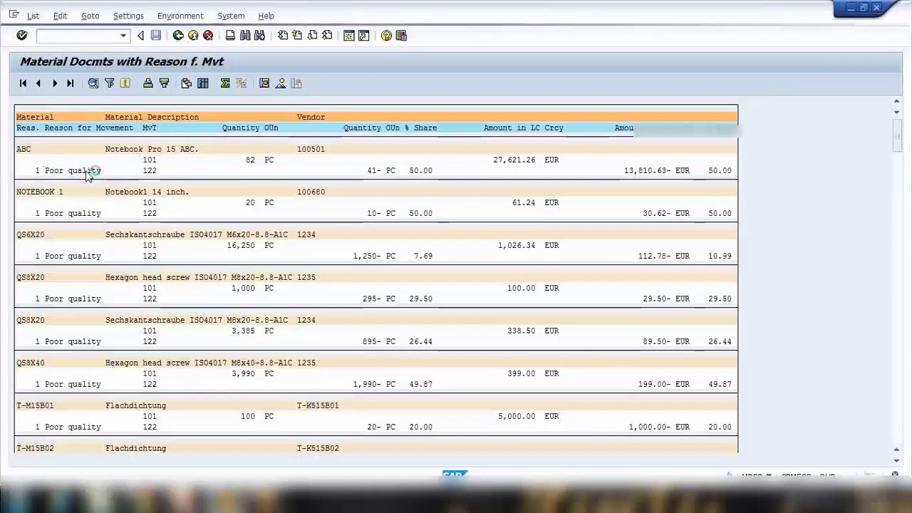
double_click(86, 171)
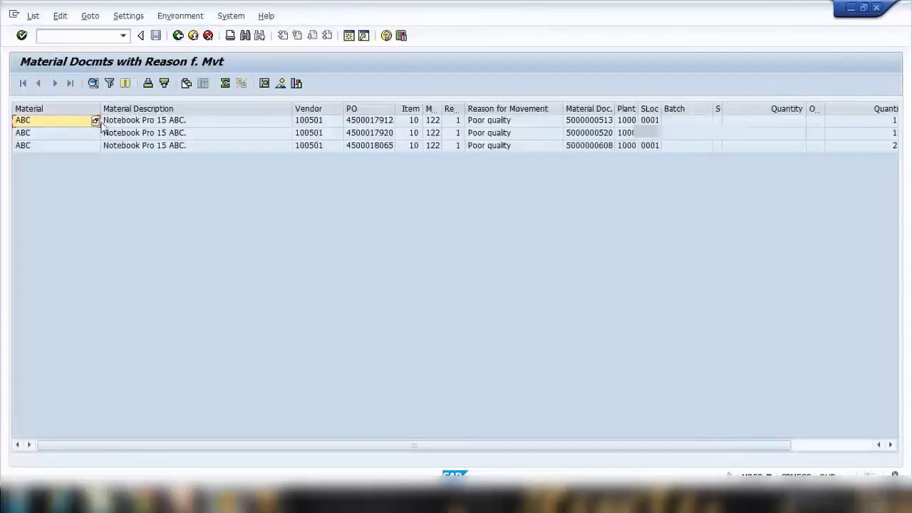
click(131, 123)
double_click(131, 123)
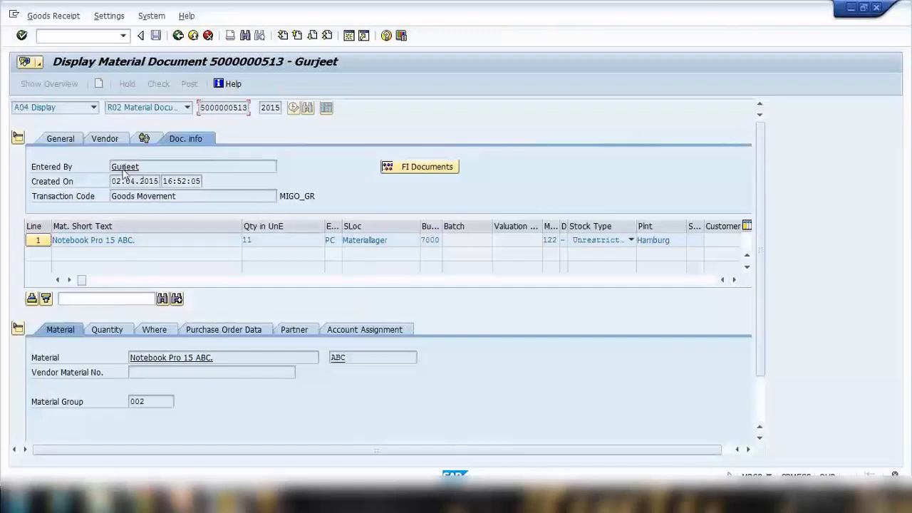
Step: Confirm the item shows movement type 122 with reason Poor quality, then return to the Document Lists slide
double_click(152, 167)
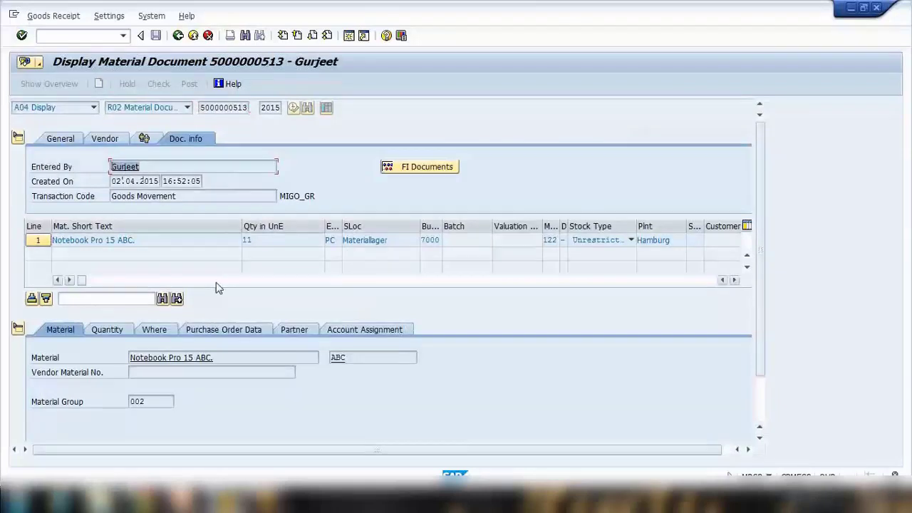
double_click(548, 240)
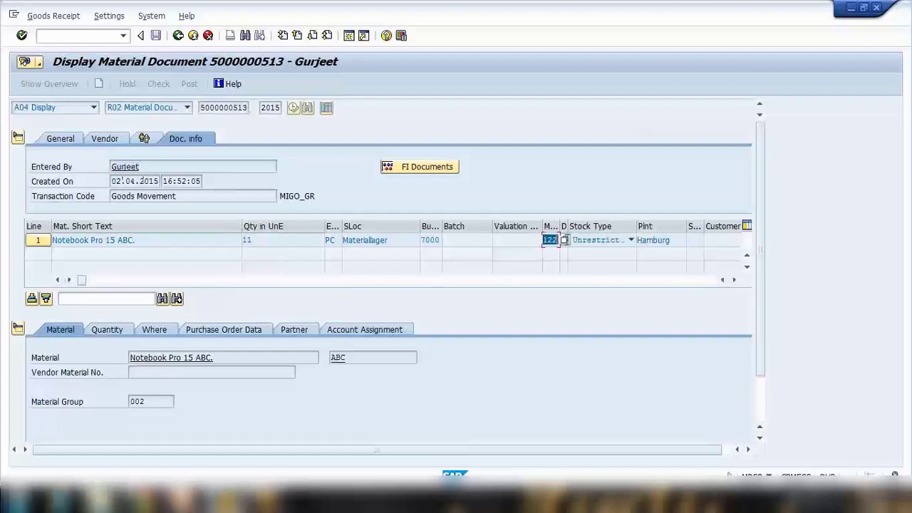
click(444, 281)
click(467, 281)
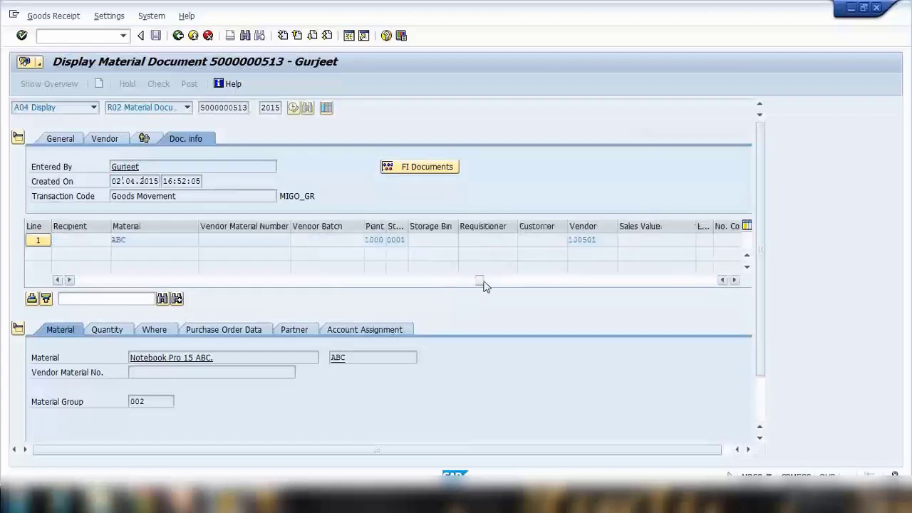
click(528, 281)
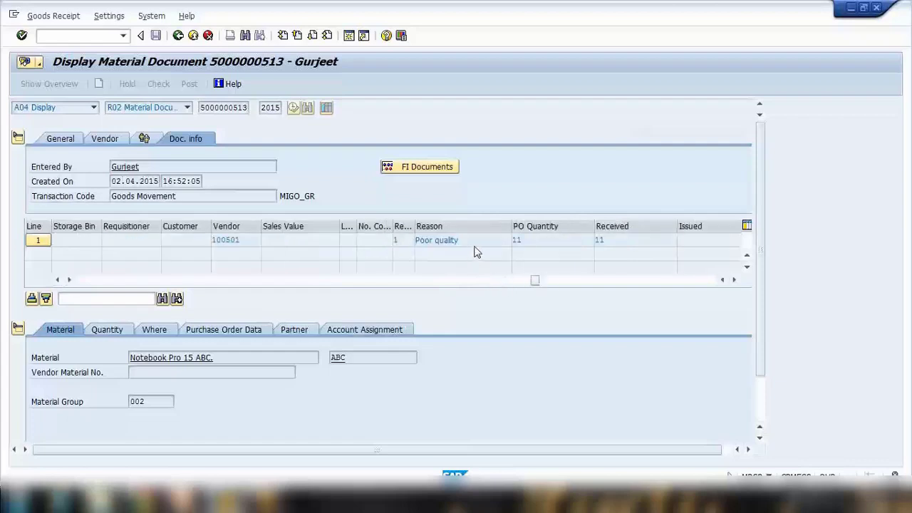
drag(486, 240, 318, 236)
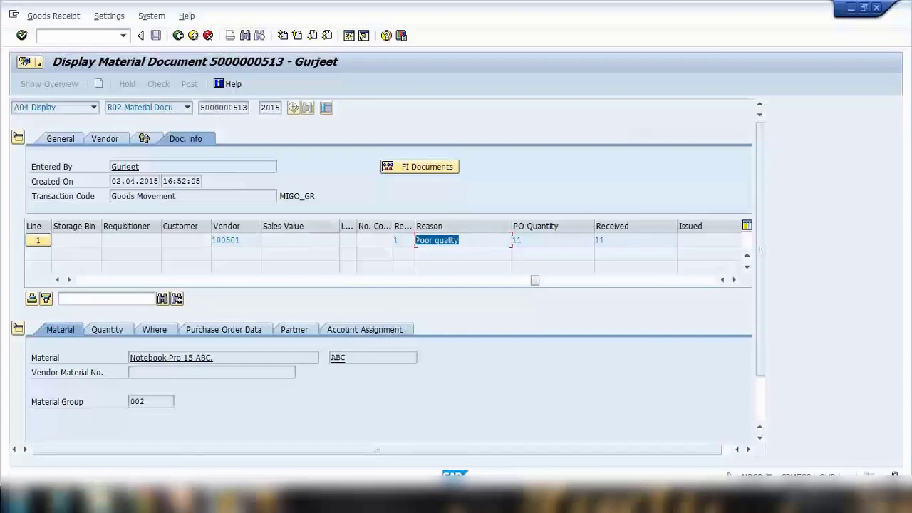
click(185, 497)
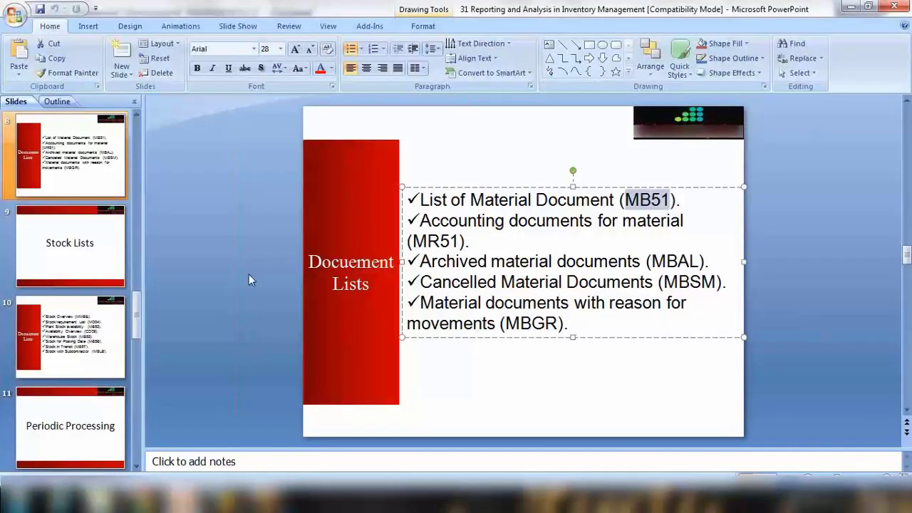
click(465, 295)
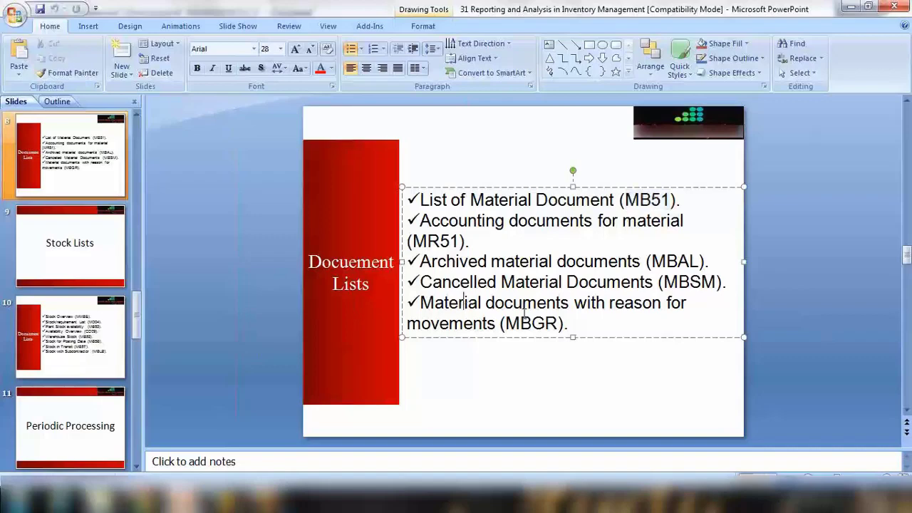
drag(607, 304, 499, 318)
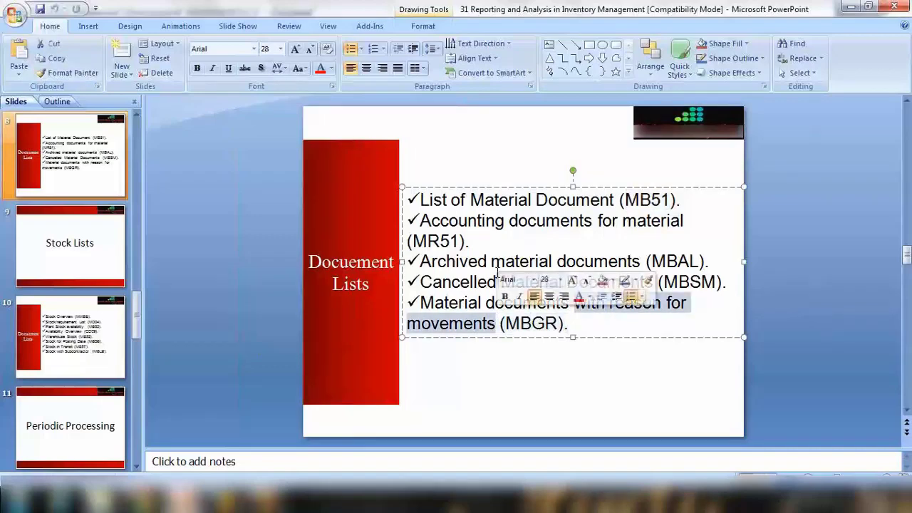
click(456, 267)
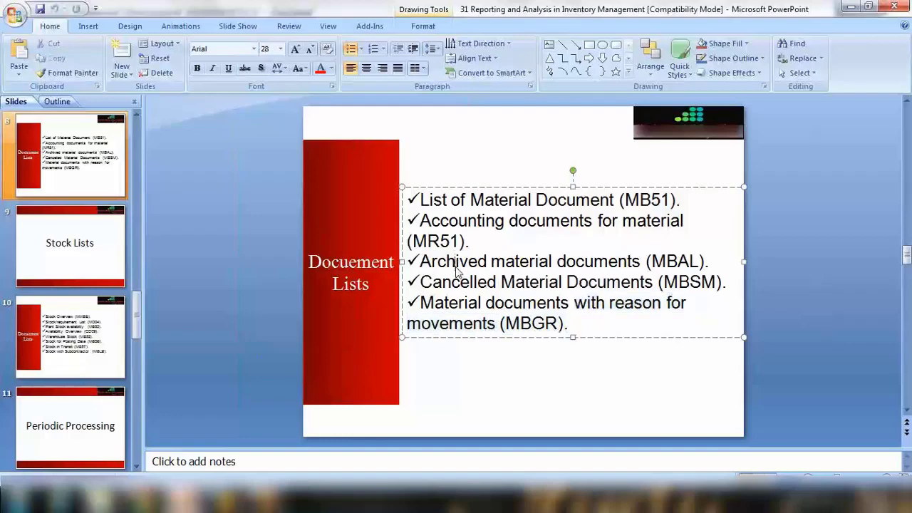